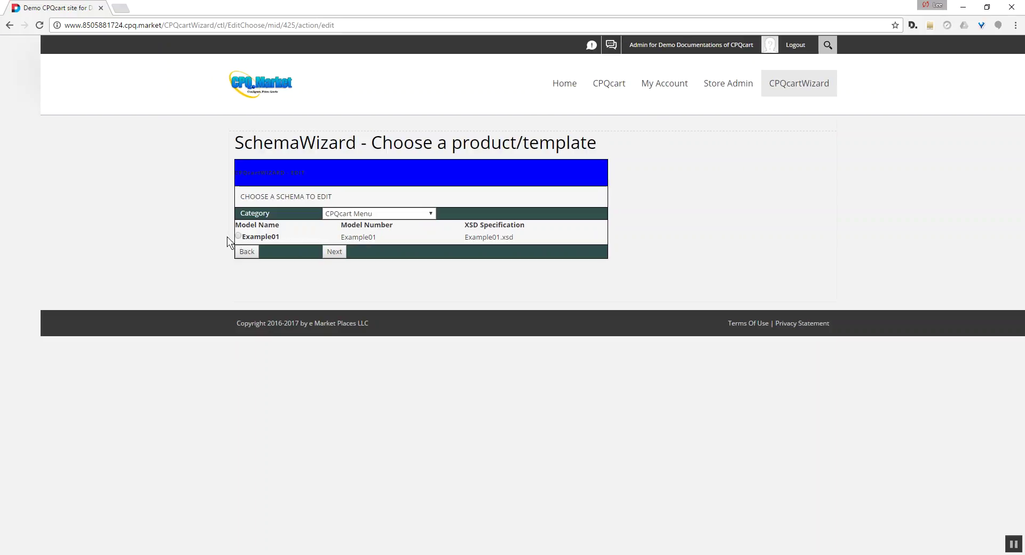
Choose the Example01 schema for editing and continue past its basic characteristics to the list of question items
{"action": "left_click", "coordinate": [260, 239]}
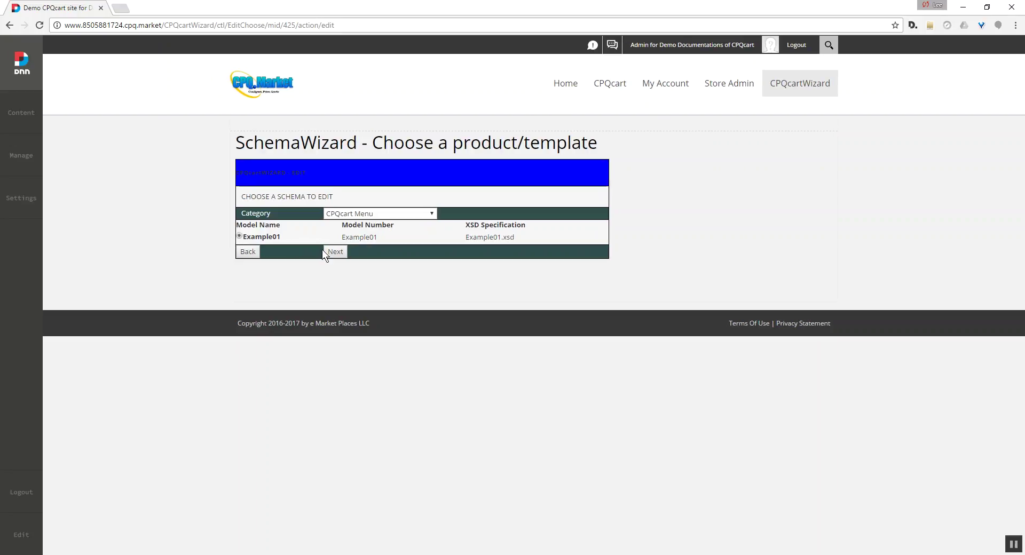
{"action": "left_click", "coordinate": [338, 255]}
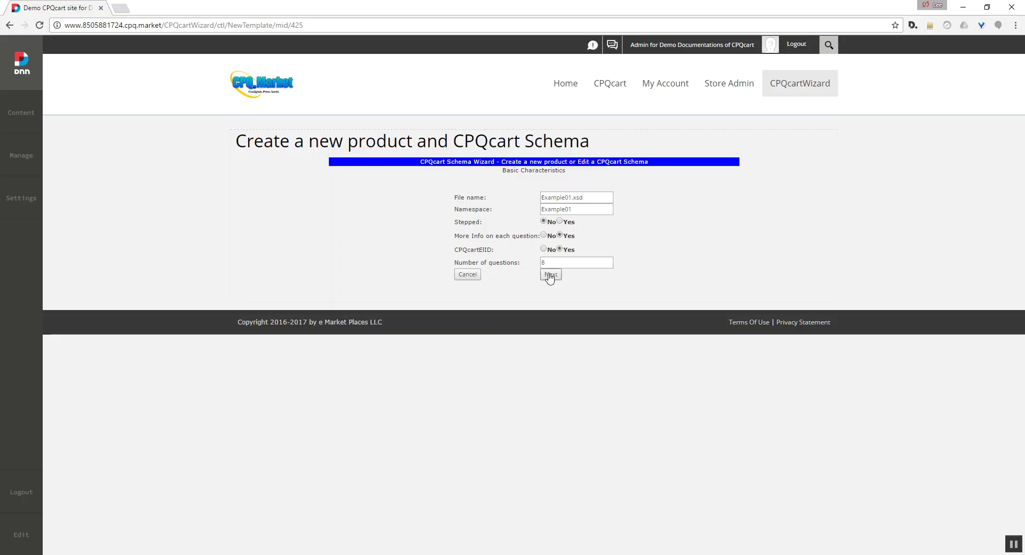
{"action": "left_click", "coordinate": [550, 275]}
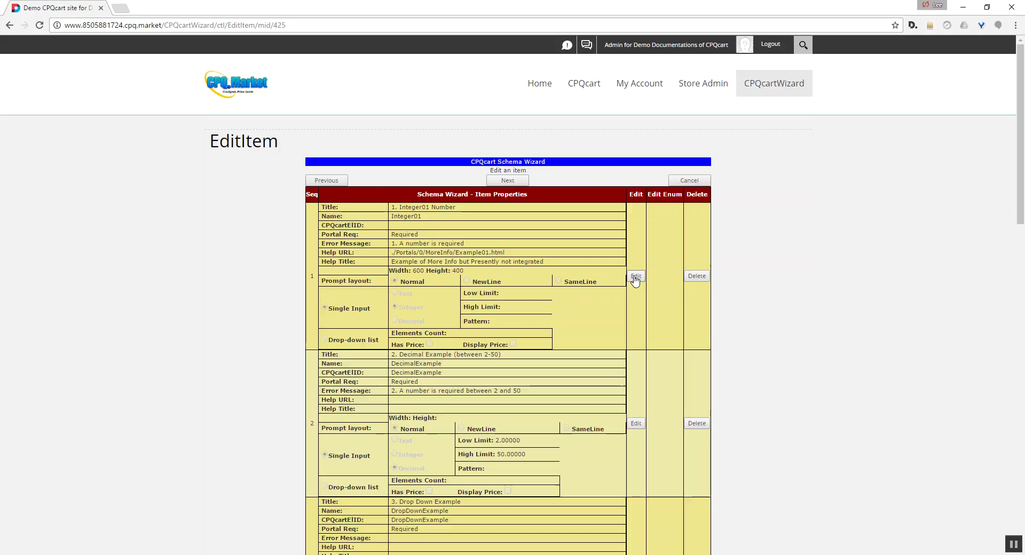
Open the Integer01 Number question for editing, review its properties and Help URL, and cancel without saving
{"action": "left_click", "coordinate": [635, 278]}
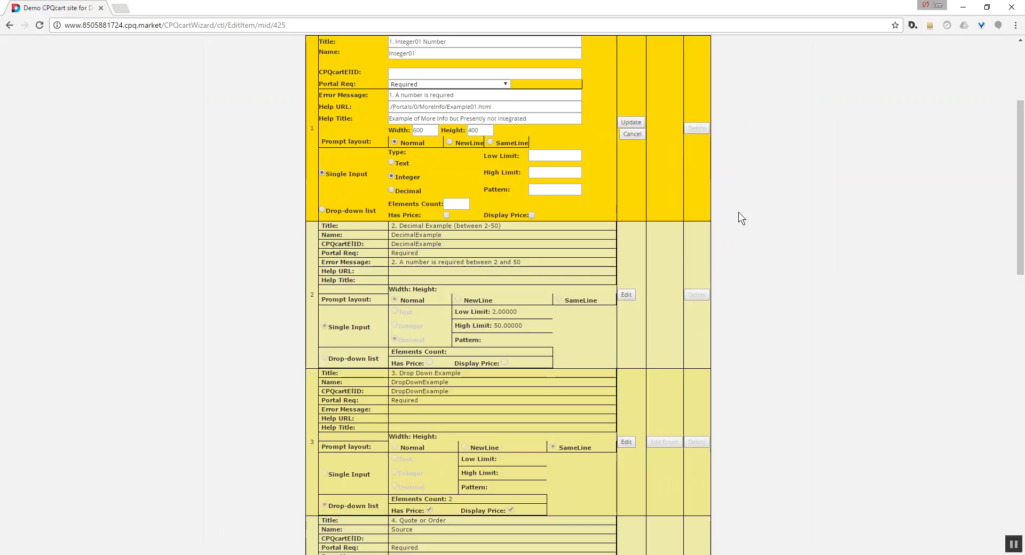
{"action": "left_click_drag", "start_coordinate": [1020, 189], "coordinate": [1021, 134]}
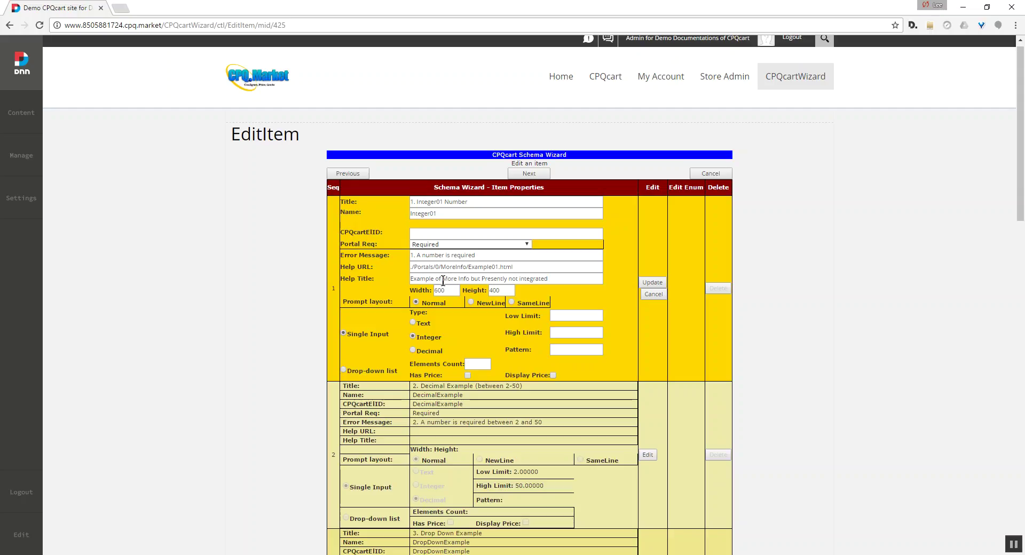
{"action": "left_click_drag", "start_coordinate": [516, 267], "coordinate": [401, 273]}
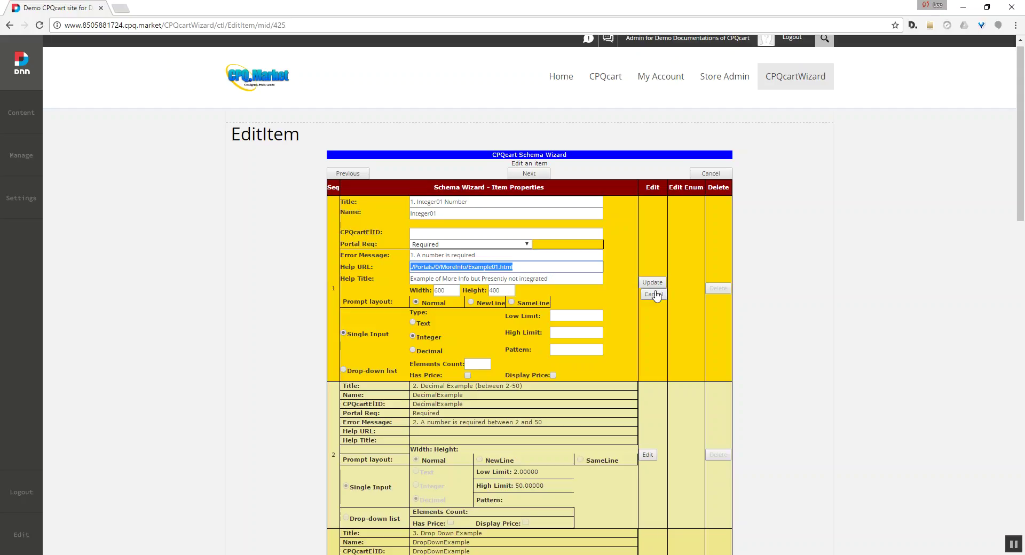
{"action": "left_click", "coordinate": [654, 295]}
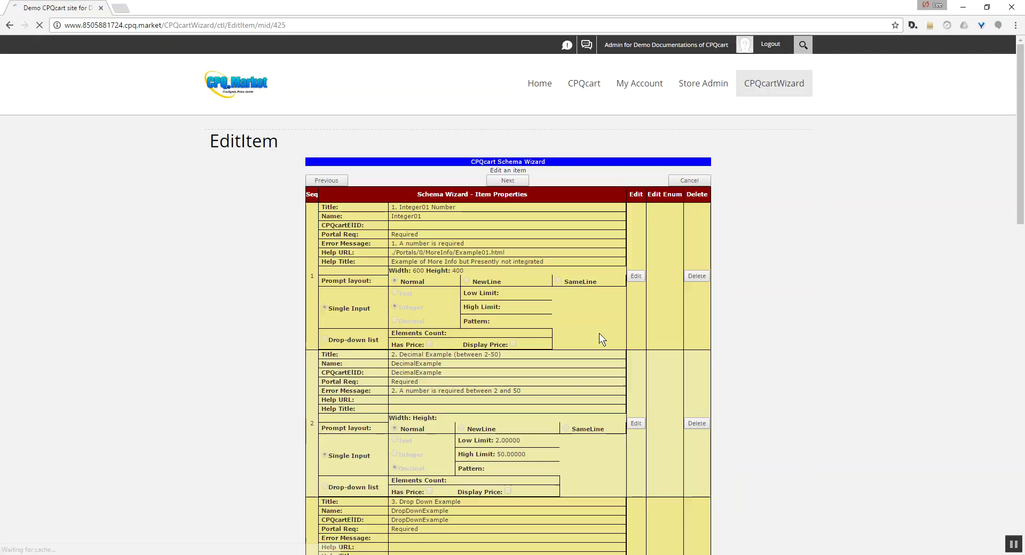
Open the Decimal Example question for editing, review its type and limit settings, and cancel without saving
{"action": "scroll", "coordinate": [568, 339], "scroll_direction": "down", "scroll_amount": 1}
{"action": "scroll", "coordinate": [568, 340], "scroll_direction": "down", "scroll_amount": 1}
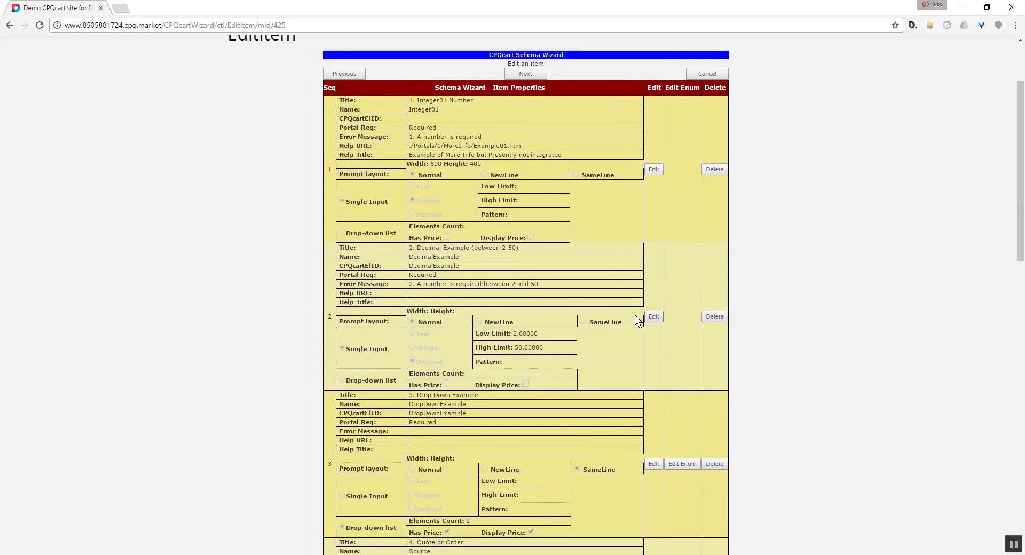
{"action": "left_click", "coordinate": [658, 317]}
{"action": "scroll", "coordinate": [559, 319], "scroll_direction": "down", "scroll_amount": 6}
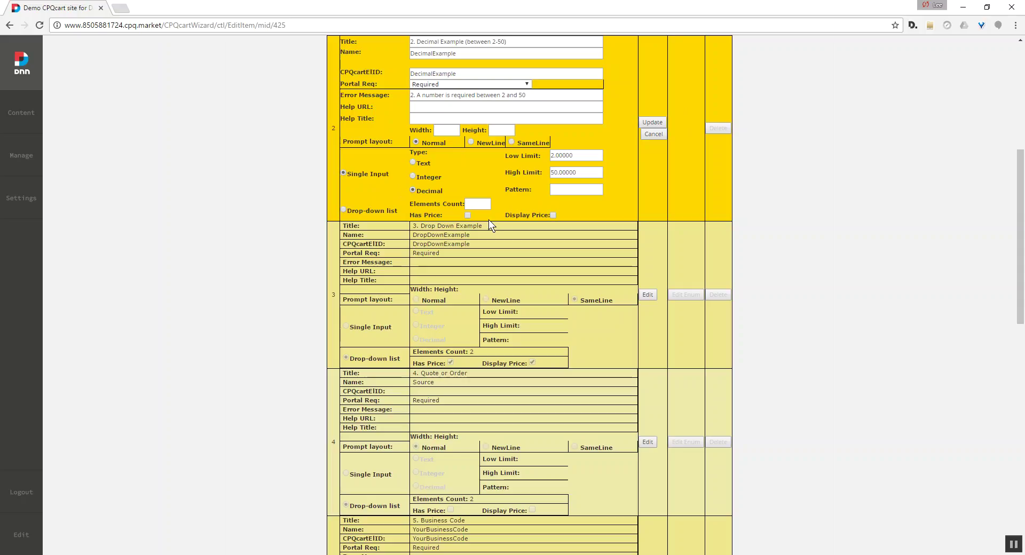
{"action": "left_click", "coordinate": [655, 134]}
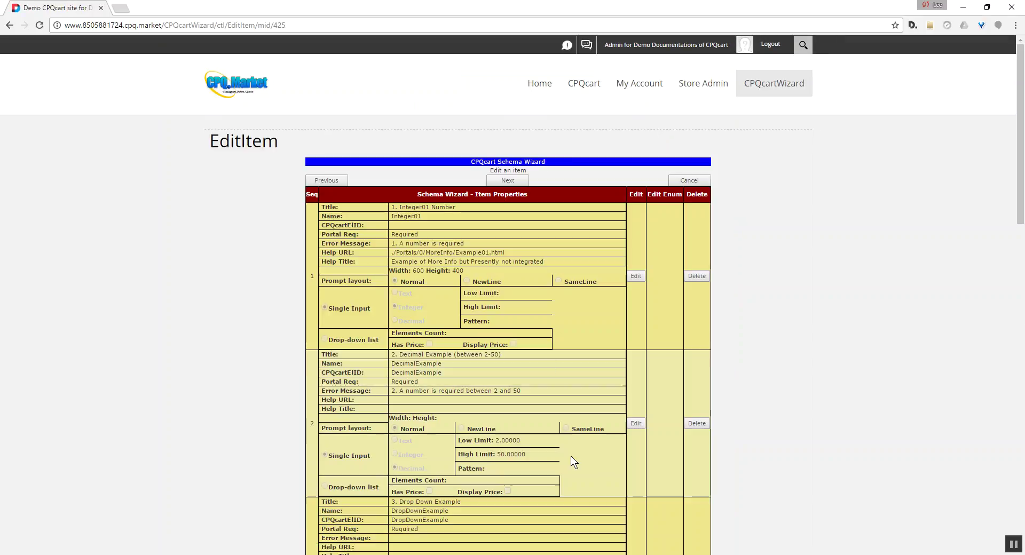
Open the Drop Down Example question for editing, review its layout, element count and price options, and cancel without saving
{"action": "scroll", "coordinate": [568, 458], "scroll_direction": "down", "scroll_amount": 4}
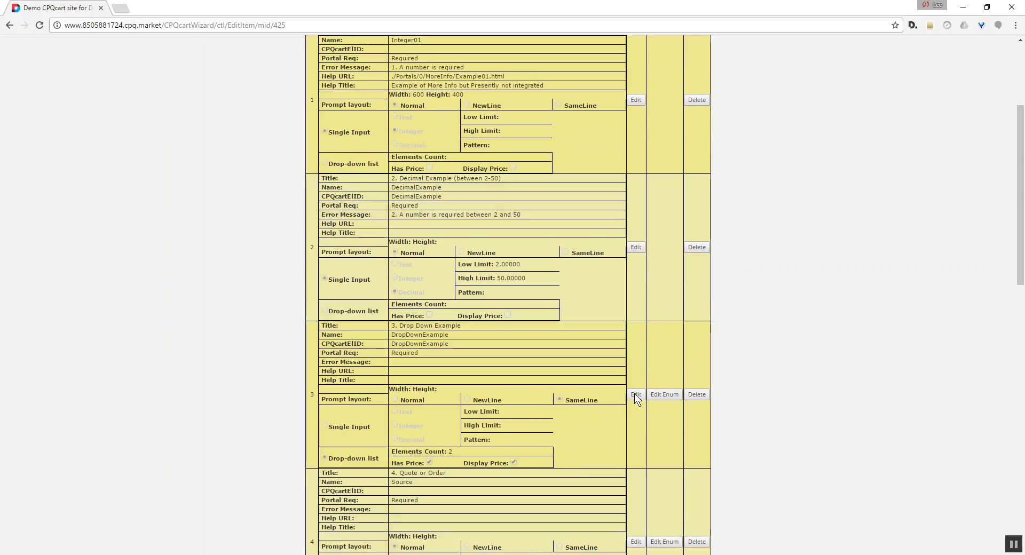
{"action": "scroll", "coordinate": [634, 393], "scroll_direction": "down", "scroll_amount": 1}
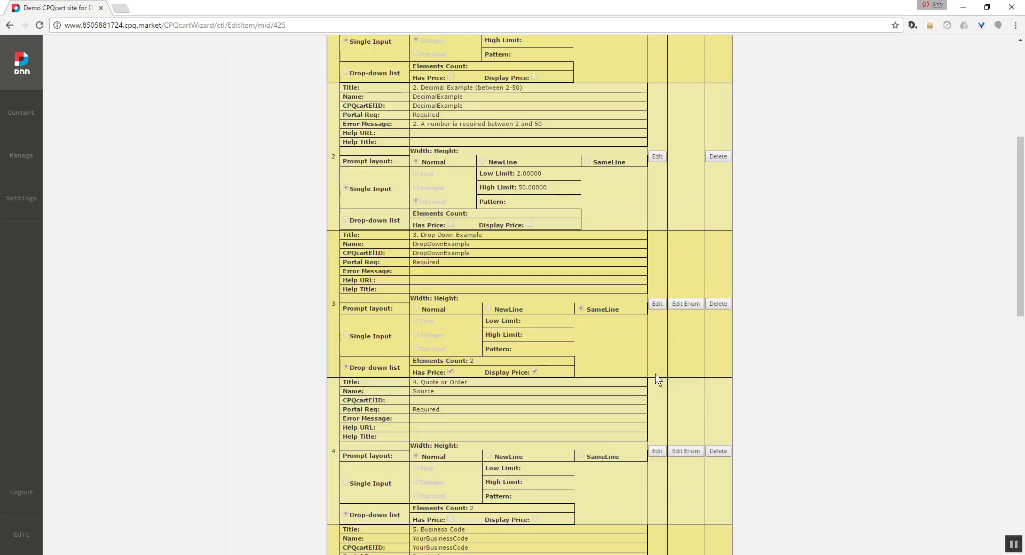
{"action": "left_click", "coordinate": [658, 304]}
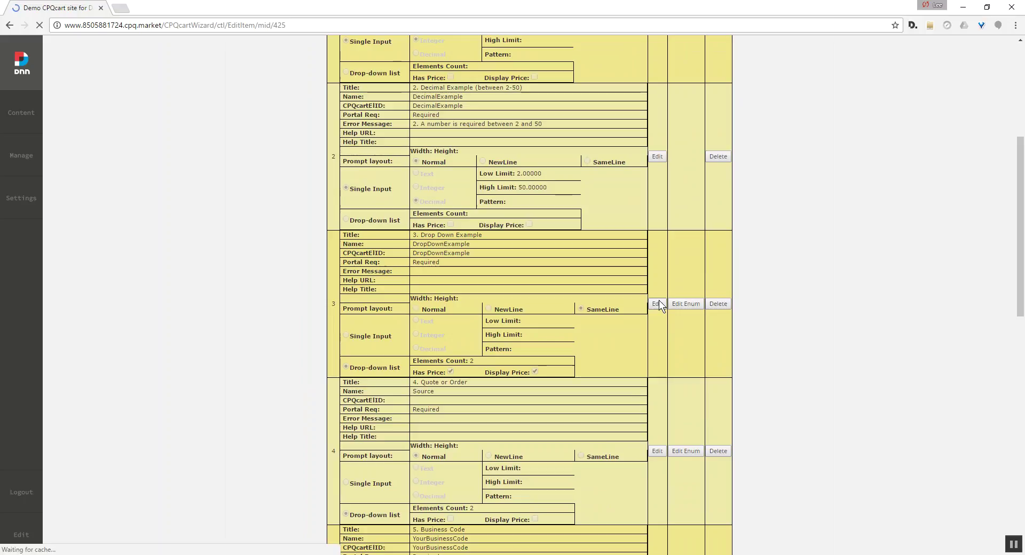
{"action": "scroll", "coordinate": [425, 314], "scroll_direction": "down", "scroll_amount": 10}
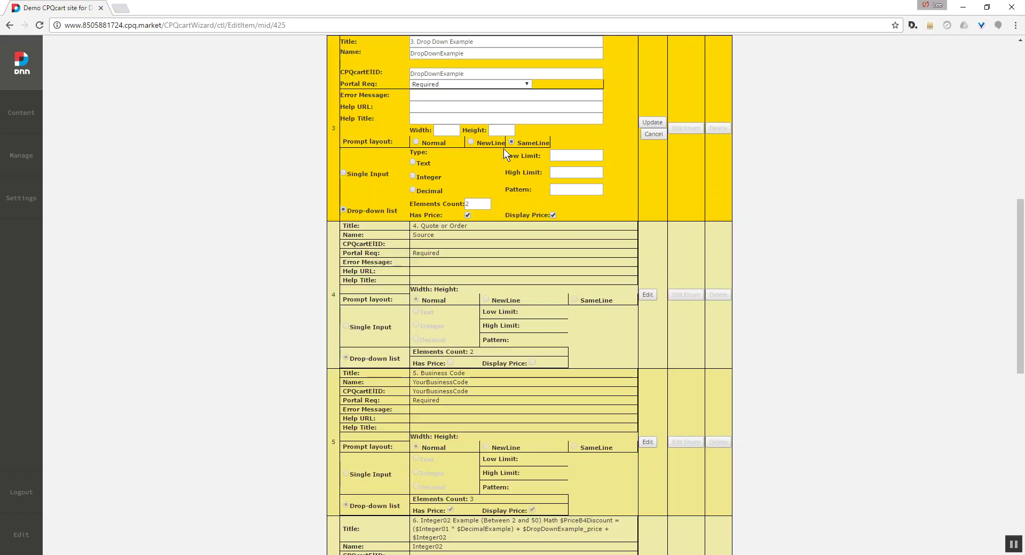
{"action": "left_click", "coordinate": [651, 138]}
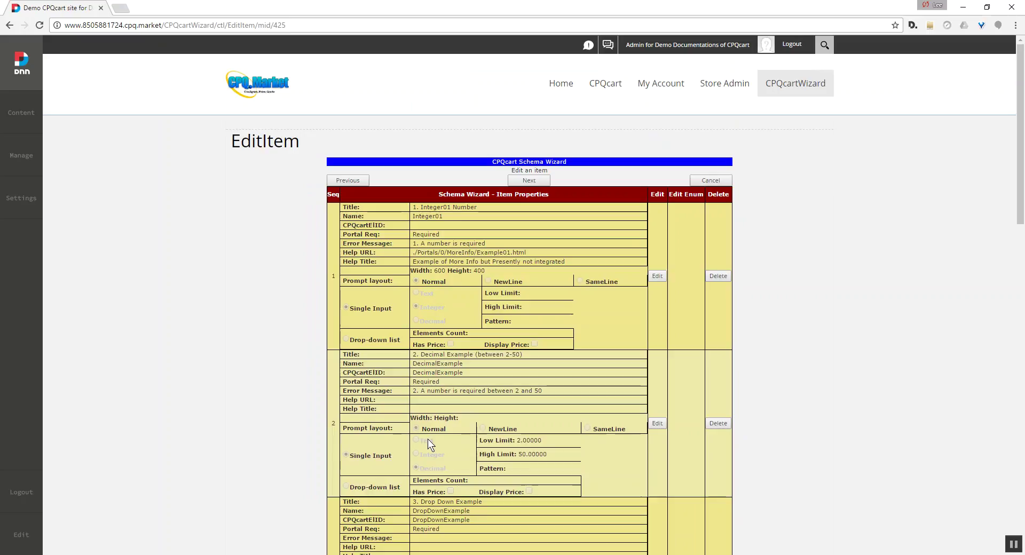
View the enumeration options of the Drop Down Example question and return to the item list
{"action": "scroll", "coordinate": [431, 429], "scroll_direction": "down", "scroll_amount": 4}
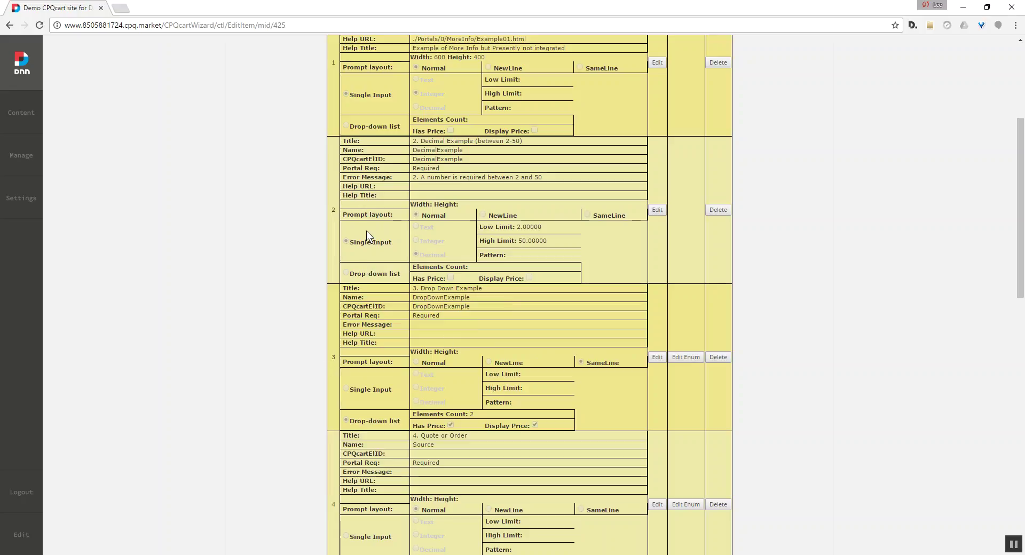
{"action": "scroll", "coordinate": [413, 353], "scroll_direction": "down", "scroll_amount": 3}
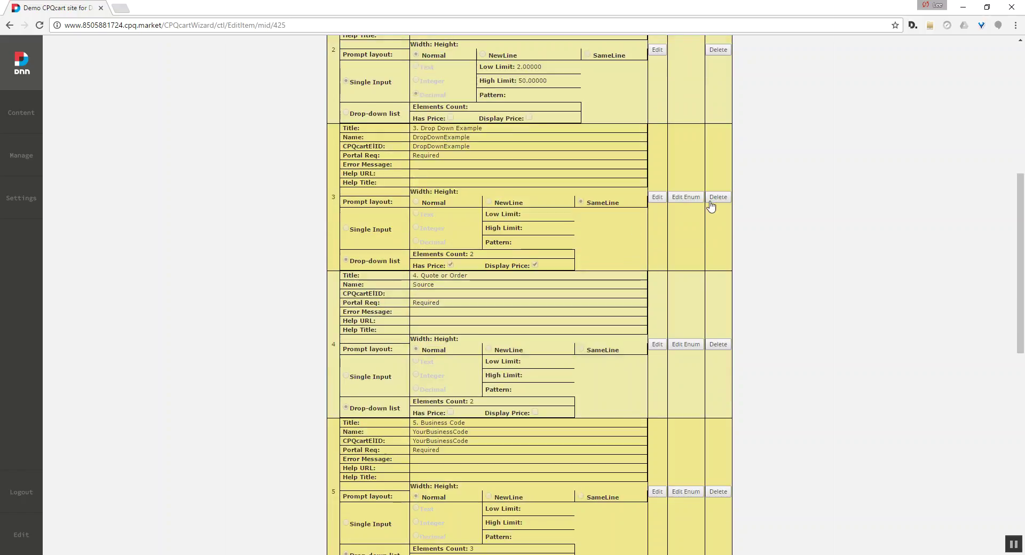
{"action": "left_click", "coordinate": [687, 199]}
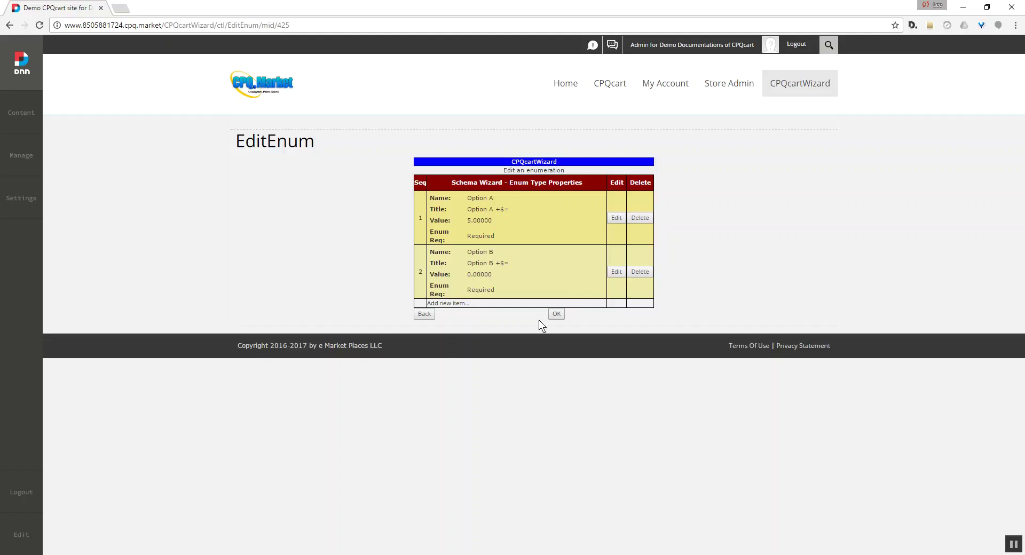
{"action": "left_click", "coordinate": [424, 316]}
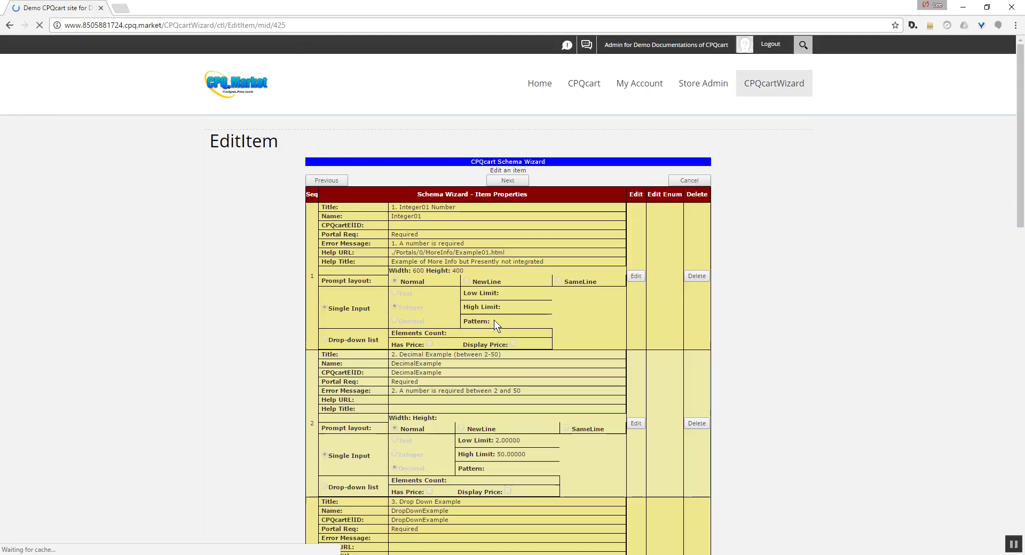
View the enumeration options of the Quote or Order question and return to the item list
{"action": "scroll", "coordinate": [494, 319], "scroll_direction": "down", "scroll_amount": 5}
{"action": "scroll", "coordinate": [494, 319], "scroll_direction": "down", "scroll_amount": 2}
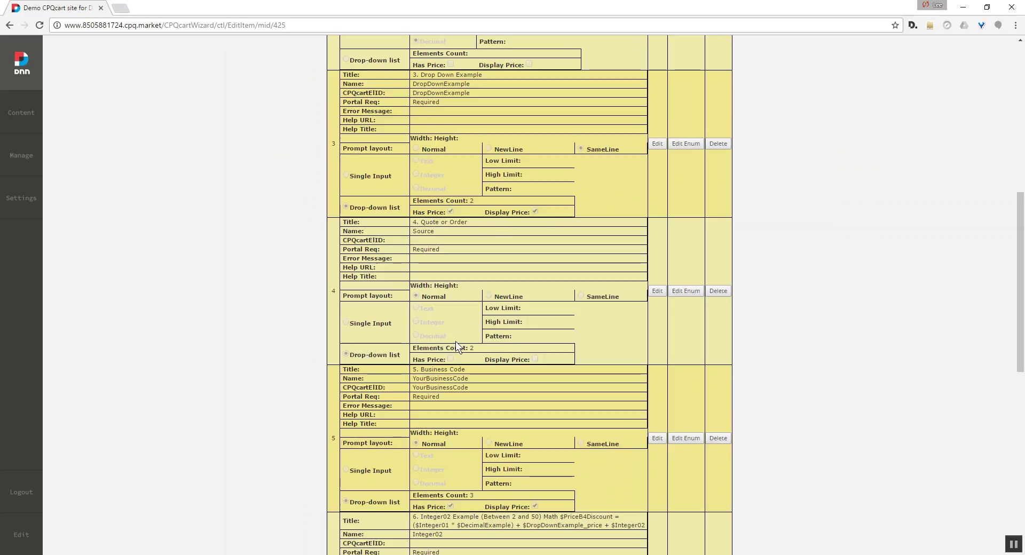
{"action": "left_click", "coordinate": [688, 292]}
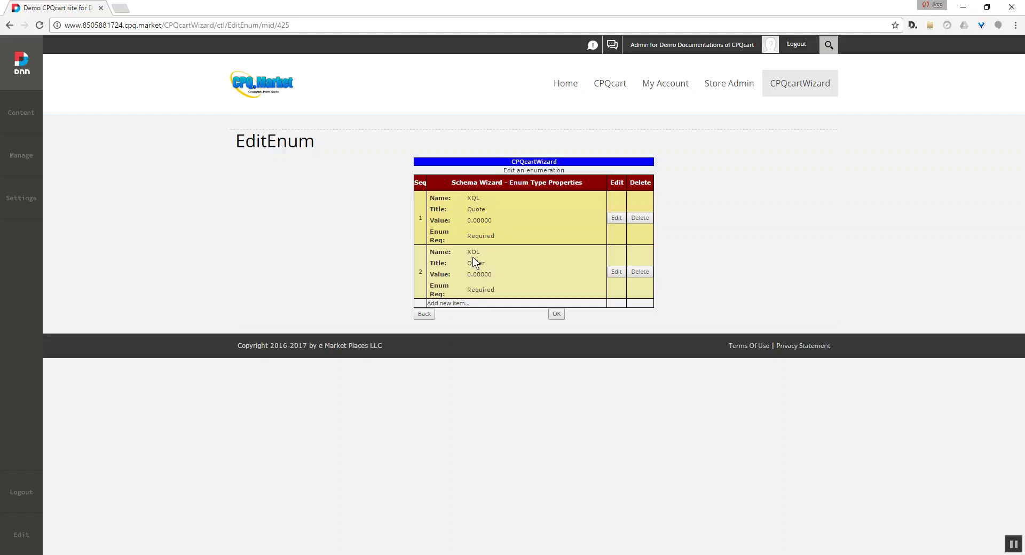
{"action": "left_click", "coordinate": [425, 315]}
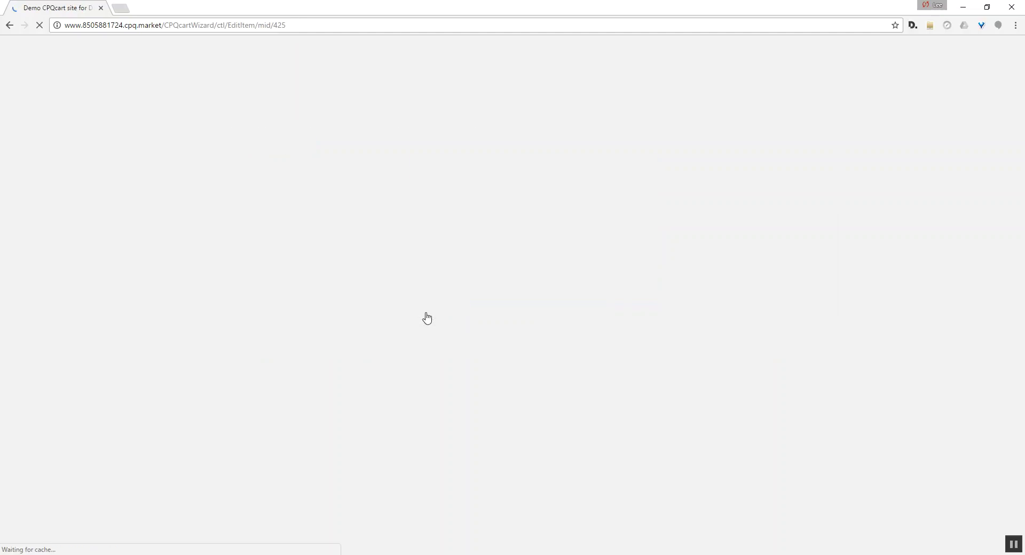
Examine the Integer02 Example question, highlighting the range in its title and its low and high limits
{"action": "scroll", "coordinate": [427, 318], "scroll_direction": "down", "scroll_amount": 8}
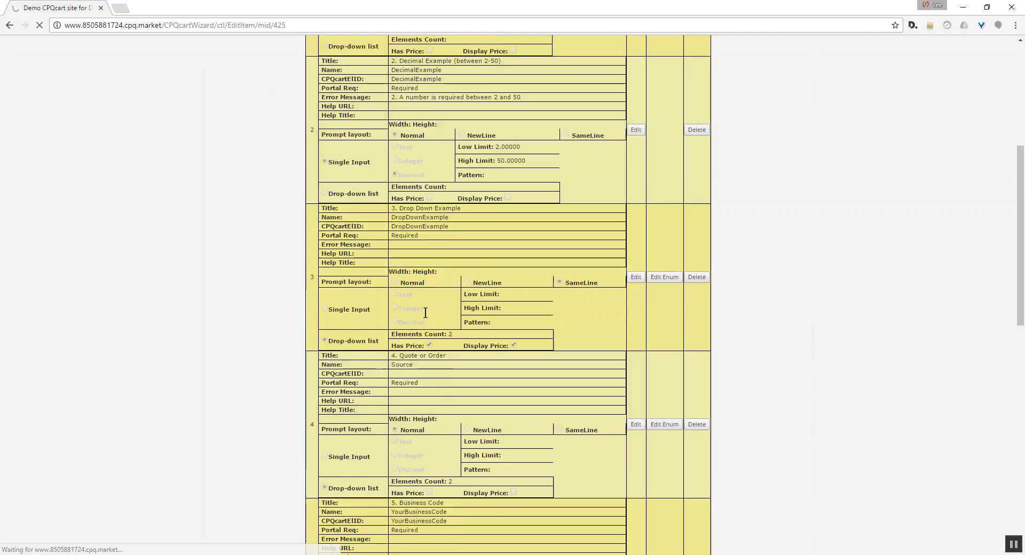
{"action": "scroll", "coordinate": [425, 313], "scroll_direction": "down", "scroll_amount": 3}
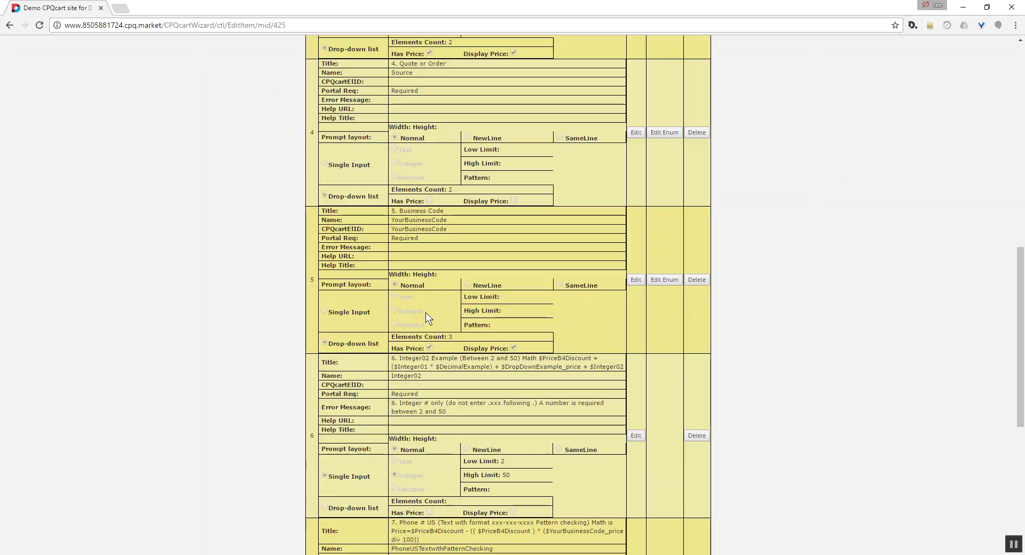
{"action": "scroll", "coordinate": [443, 275], "scroll_direction": "down", "scroll_amount": 1}
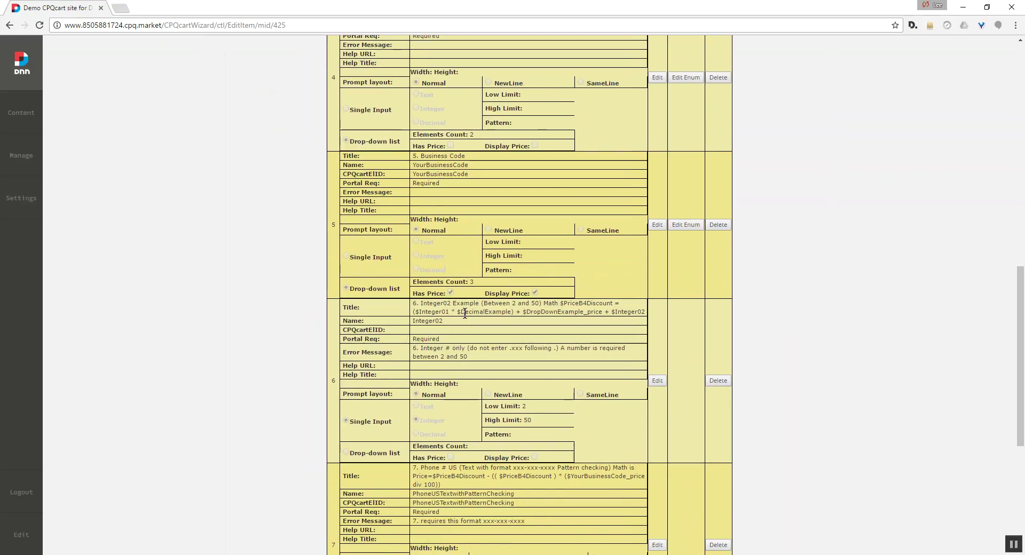
{"action": "scroll", "coordinate": [466, 313], "scroll_direction": "down", "scroll_amount": 1}
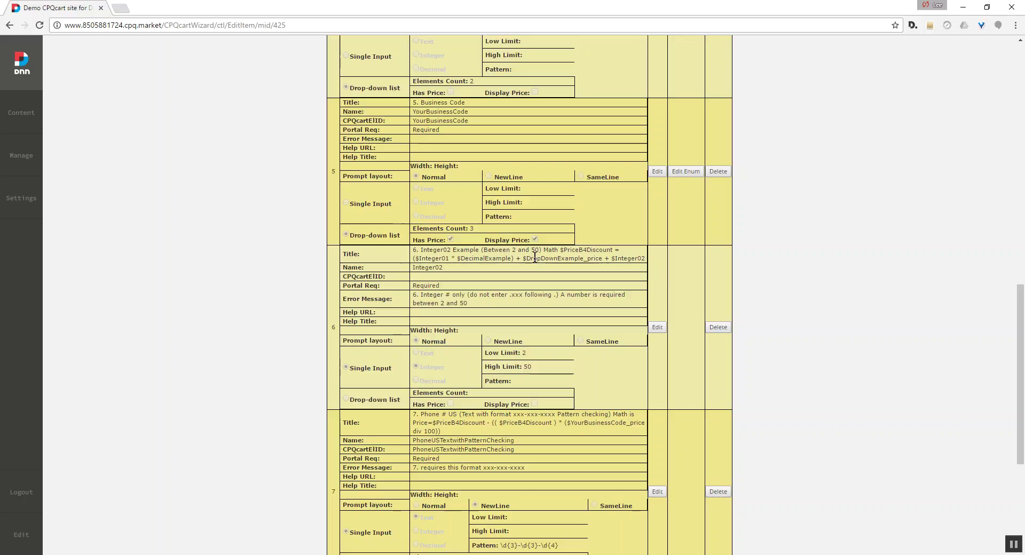
{"action": "left_click_drag", "start_coordinate": [539, 249], "coordinate": [512, 247]}
{"action": "left_click", "coordinate": [521, 351]}
{"action": "left_click_drag", "start_coordinate": [522, 351], "coordinate": [533, 368]}
{"action": "scroll", "coordinate": [427, 423], "scroll_direction": "down", "scroll_amount": 1}
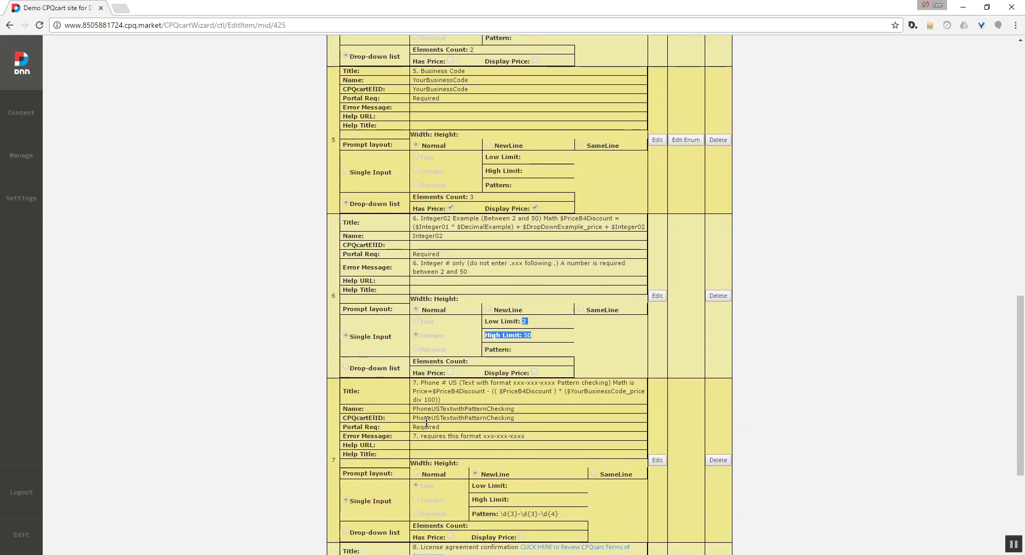
Open the US phone number question for editing, review its text pattern setting, and cancel without saving
{"action": "scroll", "coordinate": [426, 422], "scroll_direction": "down", "scroll_amount": 4}
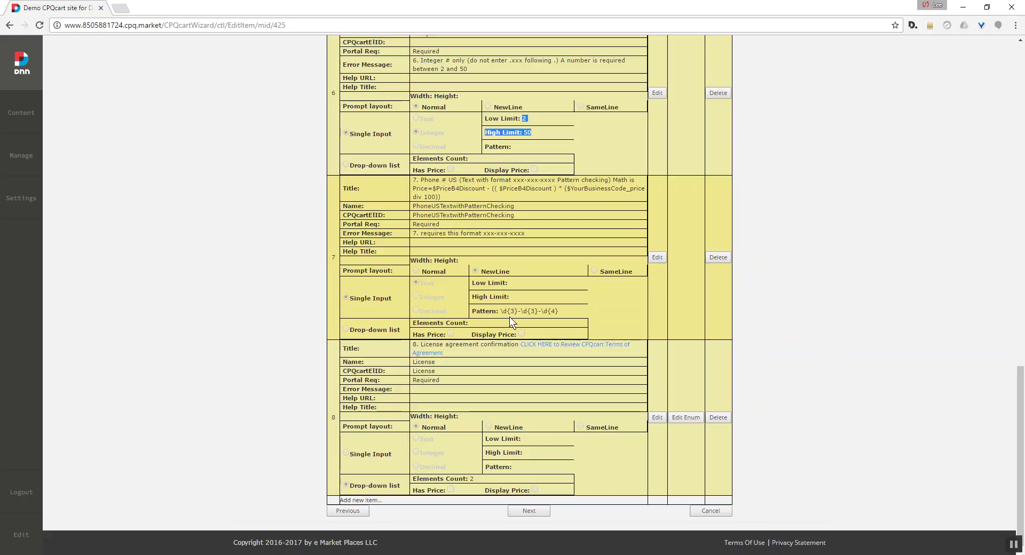
{"action": "left_click", "coordinate": [662, 259]}
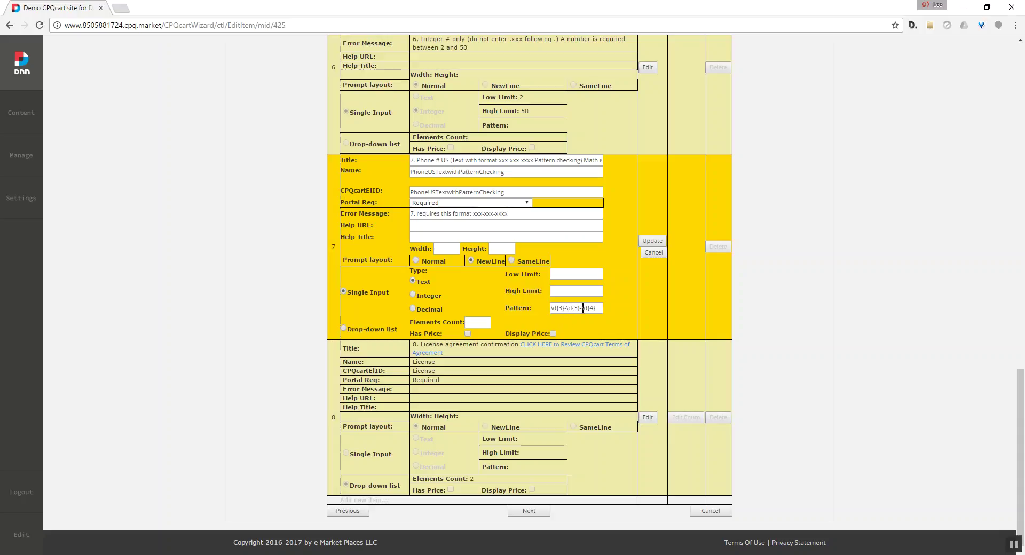
{"action": "left_click", "coordinate": [658, 254]}
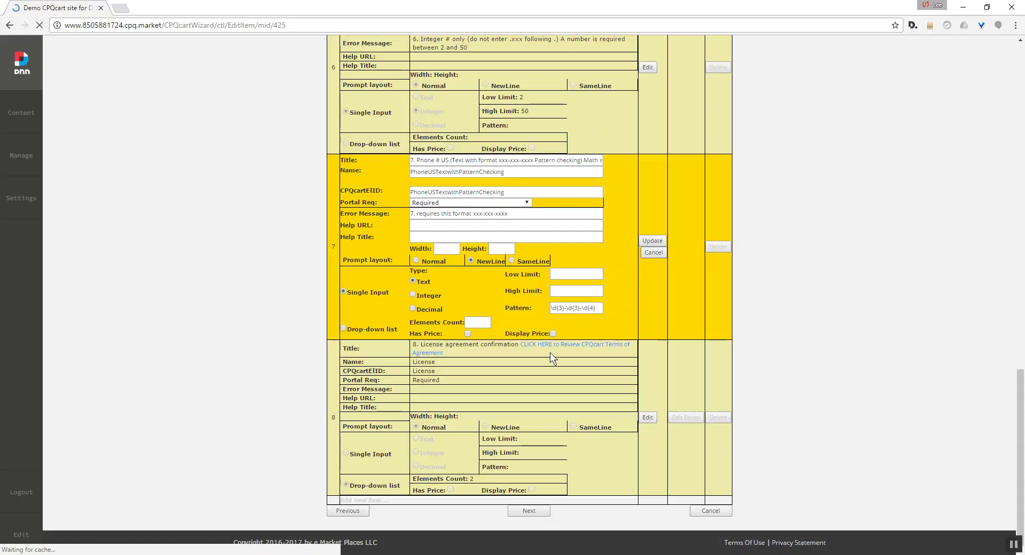
Open the License agreement confirmation question for editing
{"action": "scroll", "coordinate": [550, 352], "scroll_direction": "down", "scroll_amount": 9}
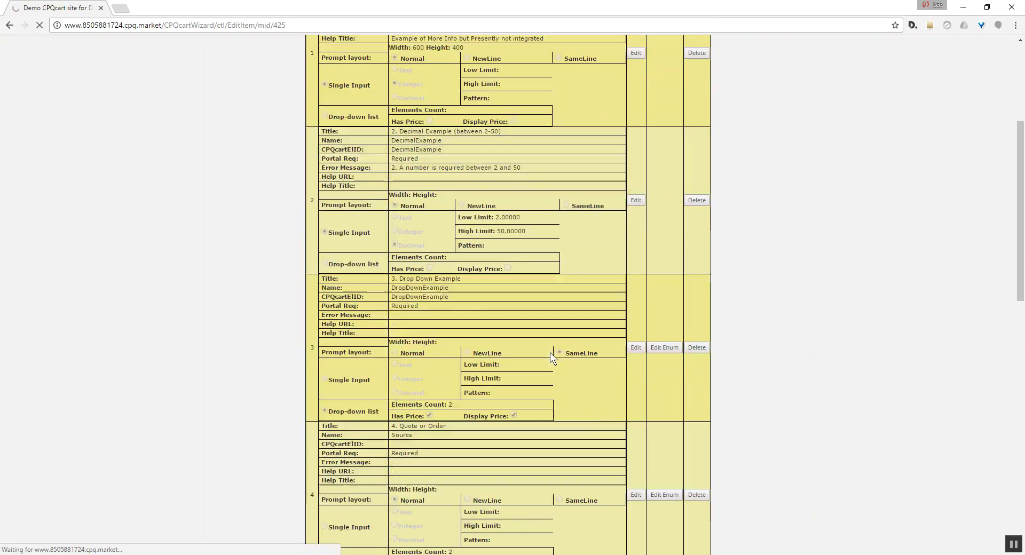
{"action": "scroll", "coordinate": [550, 352], "scroll_direction": "down", "scroll_amount": 3}
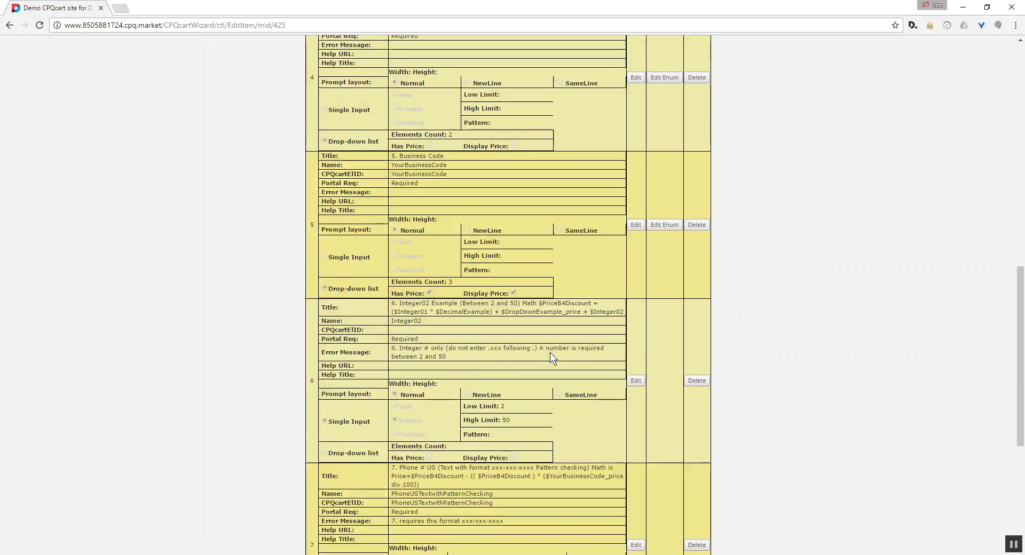
{"action": "scroll", "coordinate": [550, 352], "scroll_direction": "down", "scroll_amount": 4}
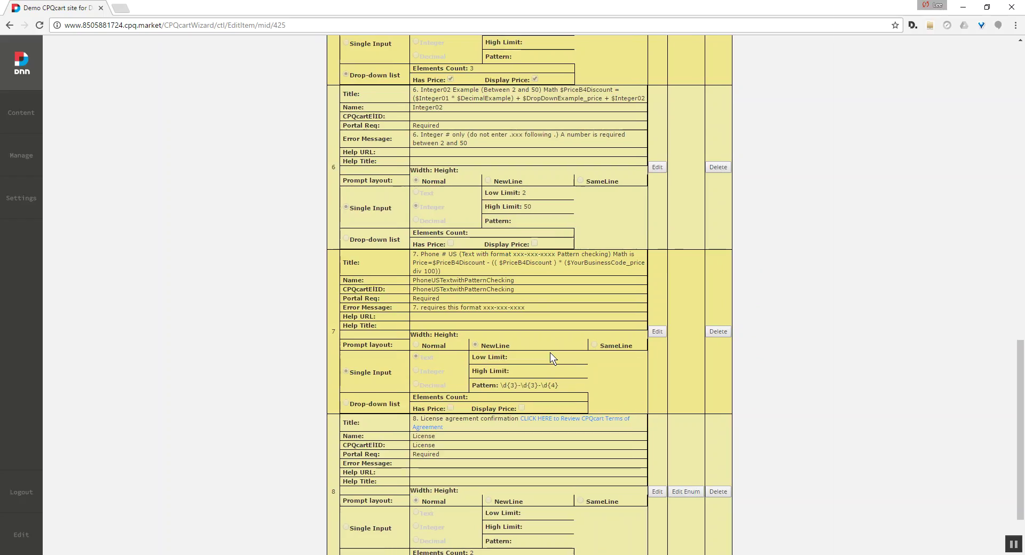
{"action": "scroll", "coordinate": [550, 352], "scroll_direction": "down", "scroll_amount": 1}
{"action": "scroll", "coordinate": [550, 352], "scroll_direction": "down", "scroll_amount": 1}
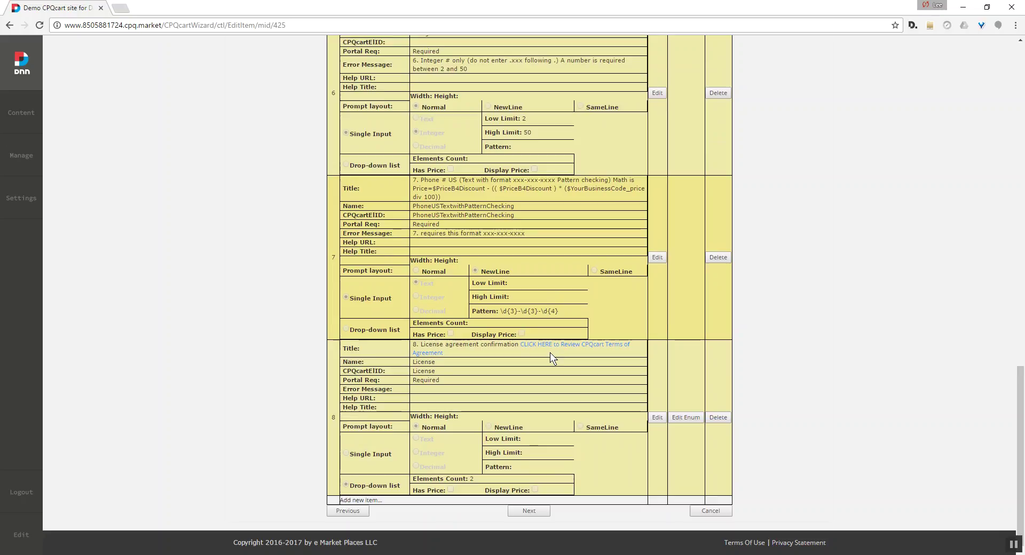
{"action": "left_click", "coordinate": [656, 416]}
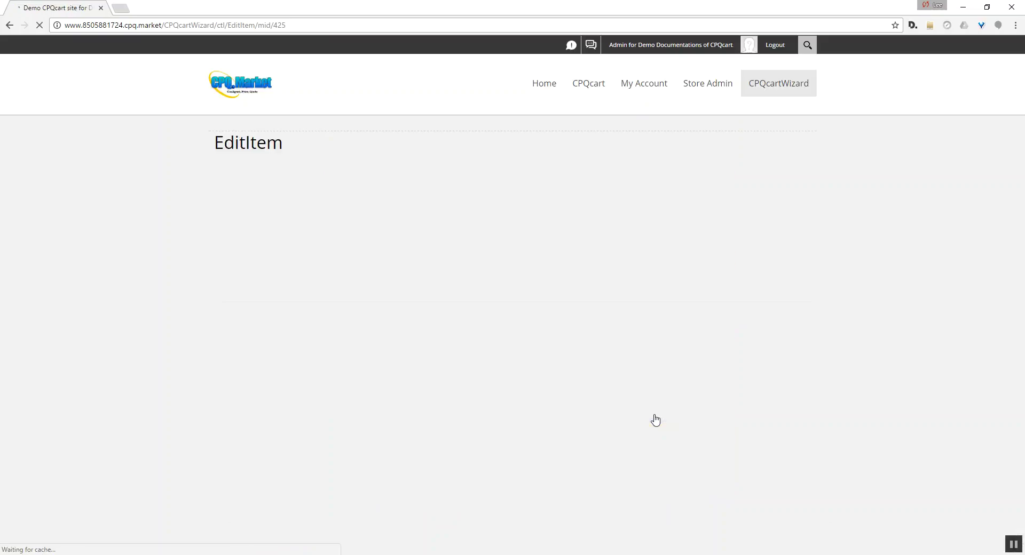
{"action": "scroll", "coordinate": [501, 342], "scroll_direction": "down", "scroll_amount": 18}
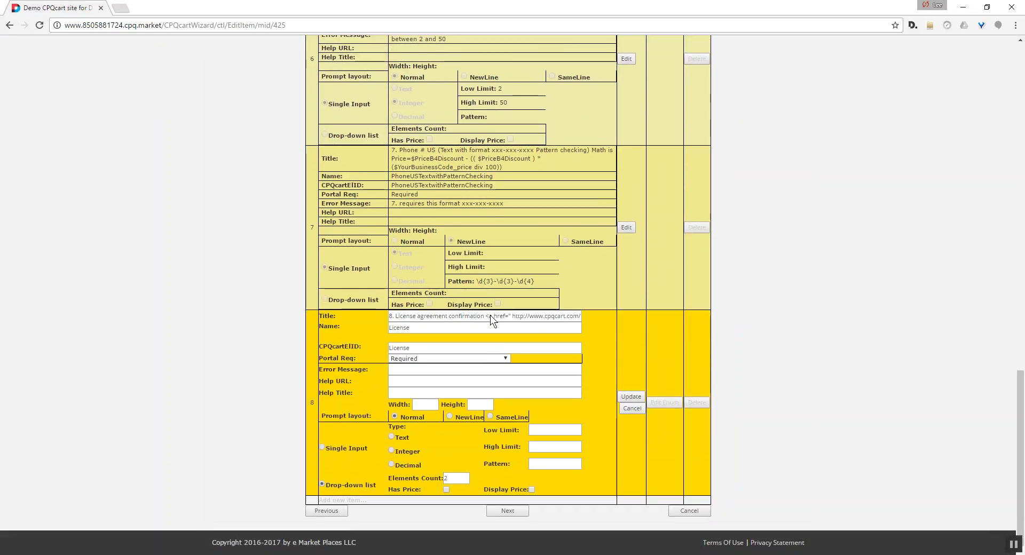
Read through the link markup in the License question's title, check its drop-down setting, and cancel without saving
{"action": "left_click", "coordinate": [513, 319]}
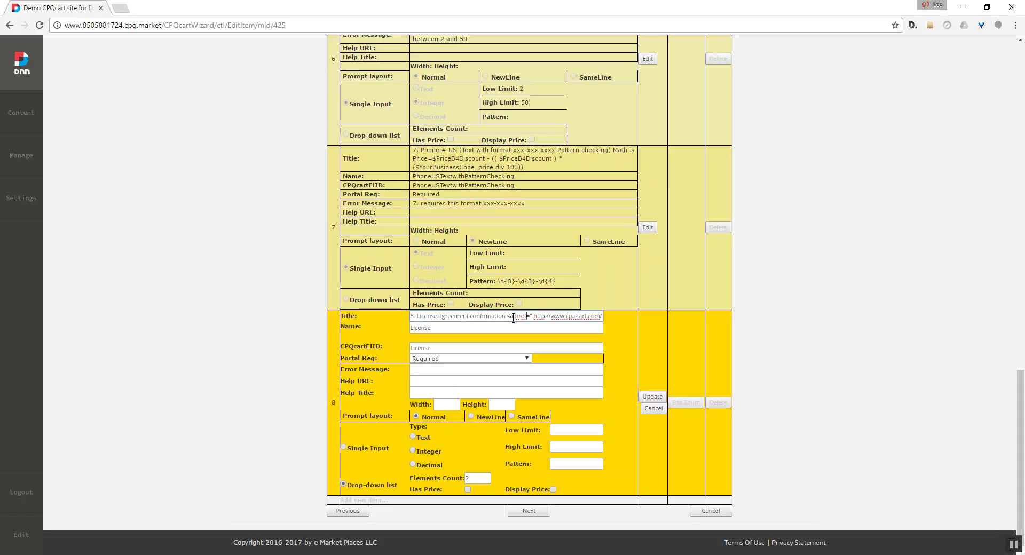
{"action": "key", "text": "Right"}
{"action": "key", "text": "Right"}
{"action": "key", "text": "Right"}
{"action": "key", "text": "Right"}
{"action": "key", "text": "Right"}
{"action": "key", "text": "Right"}
{"action": "key", "text": "Right"}
{"action": "key", "text": "Right"}
{"action": "key", "text": "Right"}
{"action": "key", "text": "Right"}
{"action": "key", "text": "Right"}
{"action": "key", "text": "Right"}
{"action": "key", "text": "Right"}
{"action": "key", "text": "Right"}
{"action": "key", "text": "Right"}
{"action": "key", "text": "Right"}
{"action": "key", "text": "Right"}
{"action": "key", "text": "Right"}
{"action": "key", "text": "Right"}
{"action": "key", "text": "Right"}
{"action": "key", "text": "Right"}
{"action": "key", "text": "Right"}
{"action": "key", "text": "Right"}
{"action": "key", "text": "Right"}
{"action": "key", "text": "Right"}
{"action": "key", "text": "Right"}
{"action": "key", "text": "Right"}
{"action": "key", "text": "Right"}
{"action": "key", "text": "Right"}
{"action": "key", "text": "Right"}
{"action": "key", "text": "Right"}
{"action": "key", "text": "Right"}
{"action": "key", "text": "Right"}
{"action": "key", "text": "Right"}
{"action": "key", "text": "Right"}
{"action": "key", "text": "Right"}
{"action": "key", "text": "Right"}
{"action": "key", "text": "Right"}
{"action": "key", "text": "Right"}
{"action": "key", "text": "Right"}
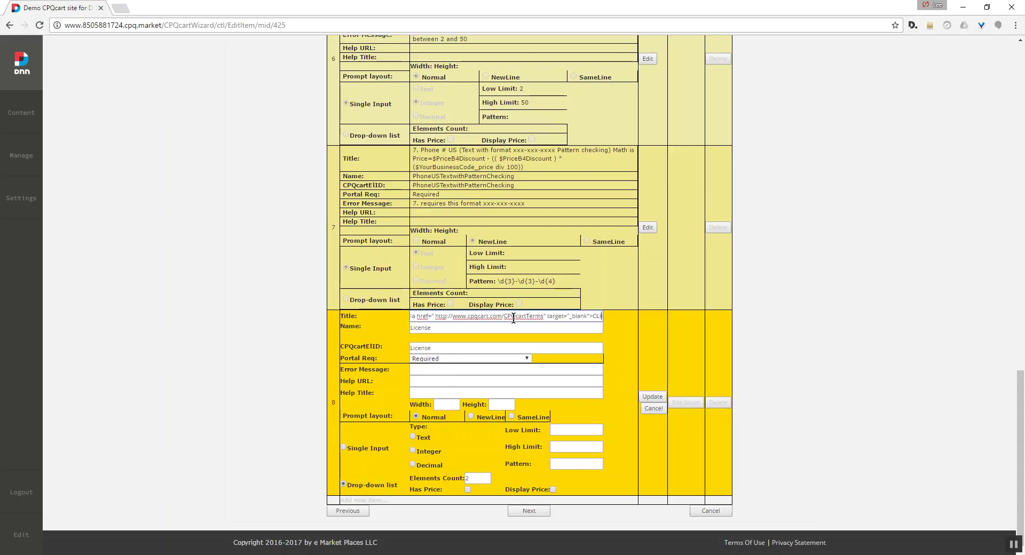
{"action": "key", "text": "Right"}
{"action": "key", "text": "Right"}
{"action": "key", "text": "Right"}
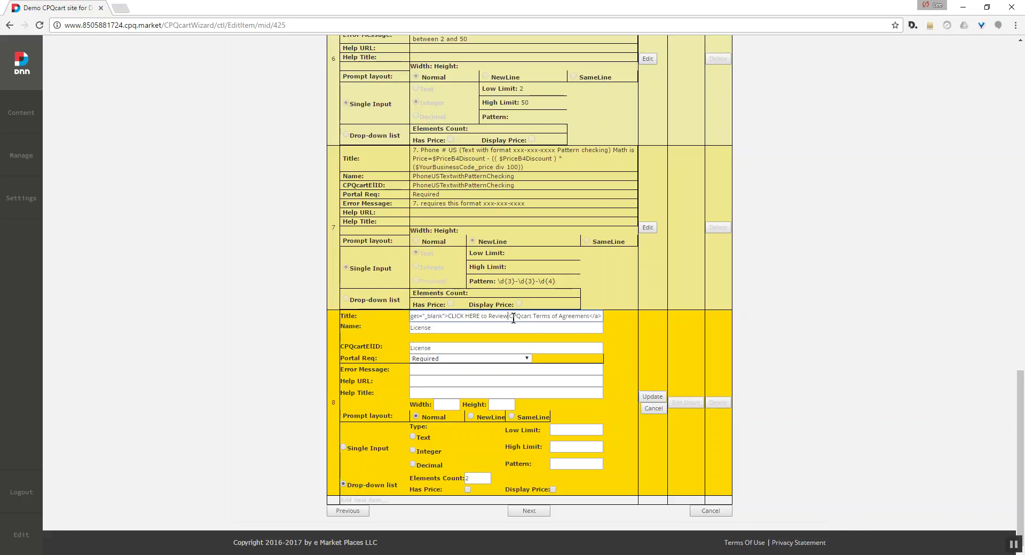
{"action": "key", "text": "Left"}
{"action": "key", "text": "Left"}
{"action": "key", "text": "Left"}
{"action": "key", "text": "Left"}
{"action": "key", "text": "Left"}
{"action": "key", "text": "Left"}
{"action": "key", "text": "Left"}
{"action": "key", "text": "Left"}
{"action": "key", "text": "Left"}
{"action": "key", "text": "Left"}
{"action": "key", "text": "Left"}
{"action": "key", "text": "Left"}
{"action": "key", "text": "Left"}
{"action": "key", "text": "Left"}
{"action": "key", "text": "Left"}
{"action": "key", "text": "Left"}
{"action": "key", "text": "Left"}
{"action": "key", "text": "Left"}
{"action": "key", "text": "Left"}
{"action": "key", "text": "Left"}
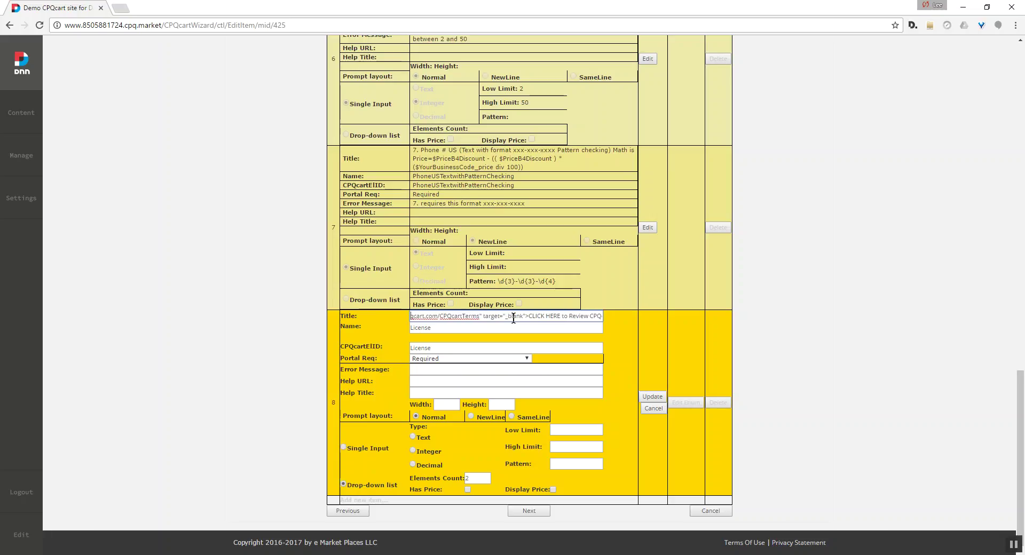
{"action": "key", "text": "Left"}
{"action": "key", "text": "Left"}
{"action": "key", "text": "Left"}
{"action": "key", "text": "Left"}
{"action": "key", "text": "Left"}
{"action": "key", "text": "Left"}
{"action": "key", "text": "Left"}
{"action": "key", "text": "Left"}
{"action": "key", "text": "Left"}
{"action": "key", "text": "Left"}
{"action": "key", "text": "Left"}
{"action": "key", "text": "Left"}
{"action": "key", "text": "Left"}
{"action": "key", "text": "Left"}
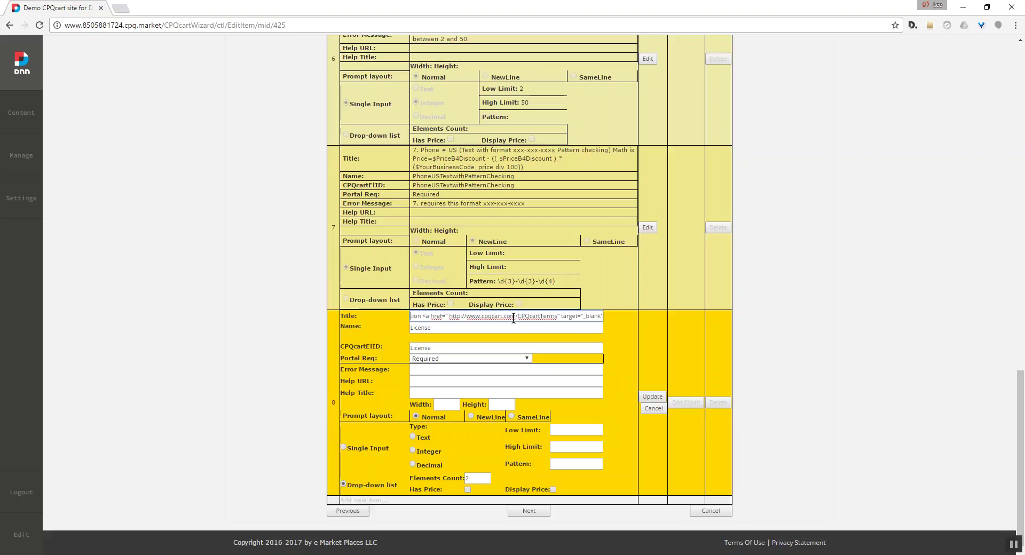
{"action": "key", "text": "Left"}
{"action": "key", "text": "Left"}
{"action": "key", "text": "Left"}
{"action": "key", "text": "Left"}
{"action": "key", "text": "Left"}
{"action": "key", "text": "Left"}
{"action": "key", "text": "Left"}
{"action": "key", "text": "Left"}
{"action": "key", "text": "Left"}
{"action": "key", "text": "Left"}
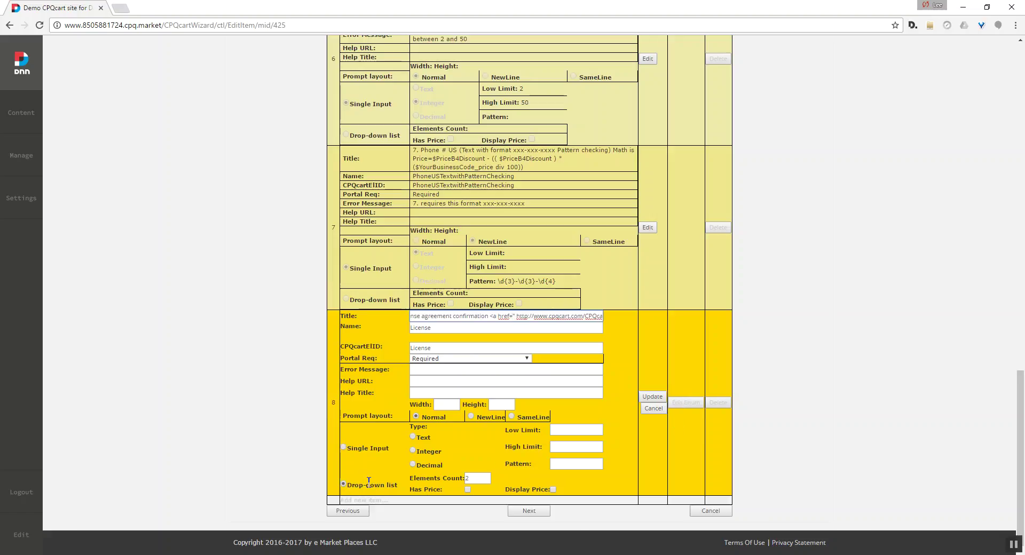
{"action": "left_click", "coordinate": [649, 409]}
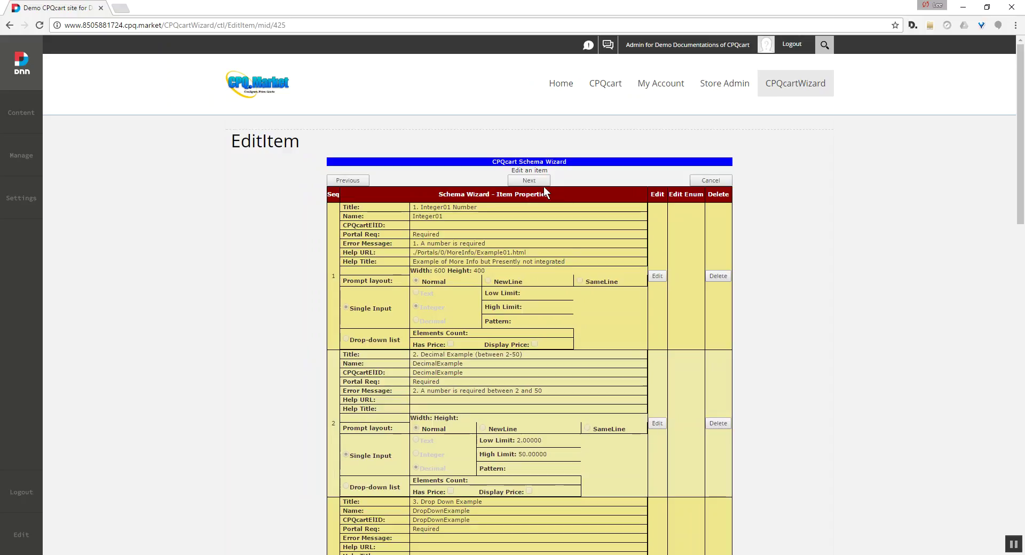
Proceed to the XSL stylesheet editor, open the $PriceB4Discount result parameter to review its expression, and cancel without saving
{"action": "left_click", "coordinate": [539, 183]}
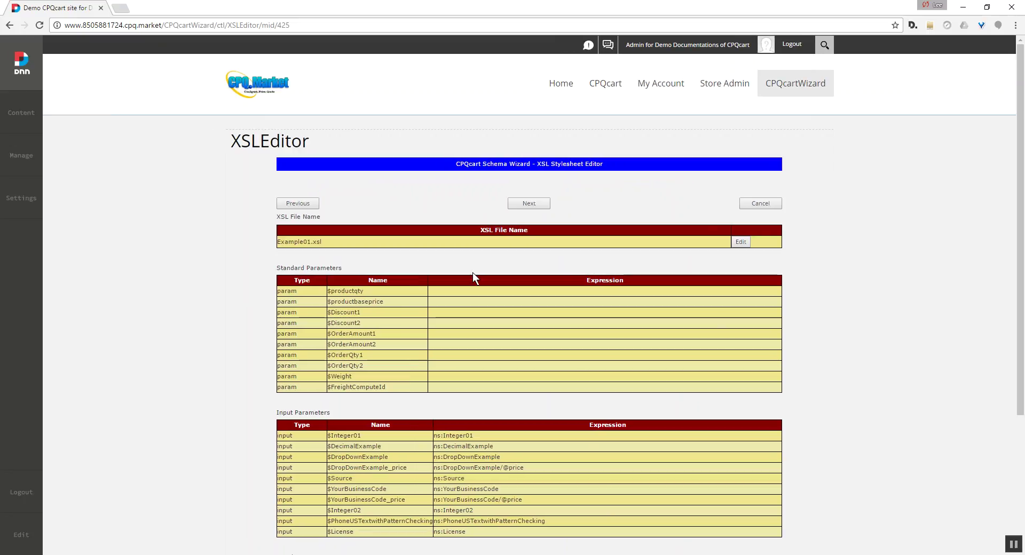
{"action": "scroll", "coordinate": [460, 312], "scroll_direction": "down", "scroll_amount": 4}
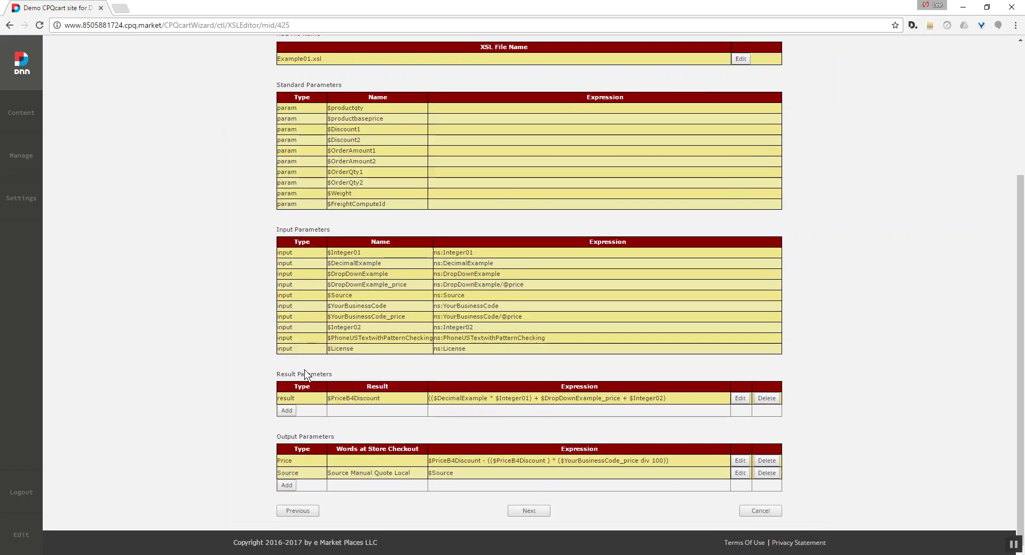
{"action": "left_click", "coordinate": [741, 399]}
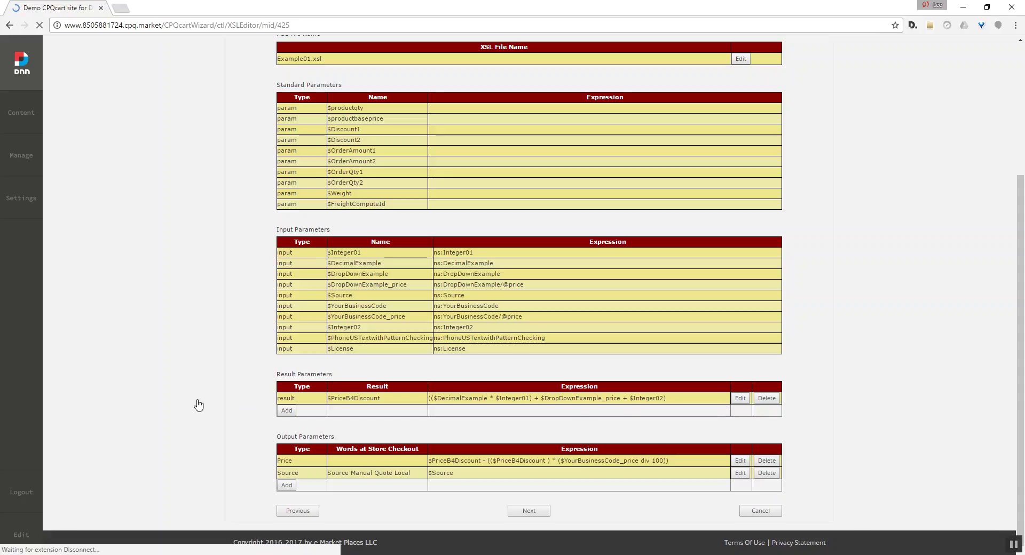
{"action": "scroll", "coordinate": [351, 401], "scroll_direction": "down", "scroll_amount": 6}
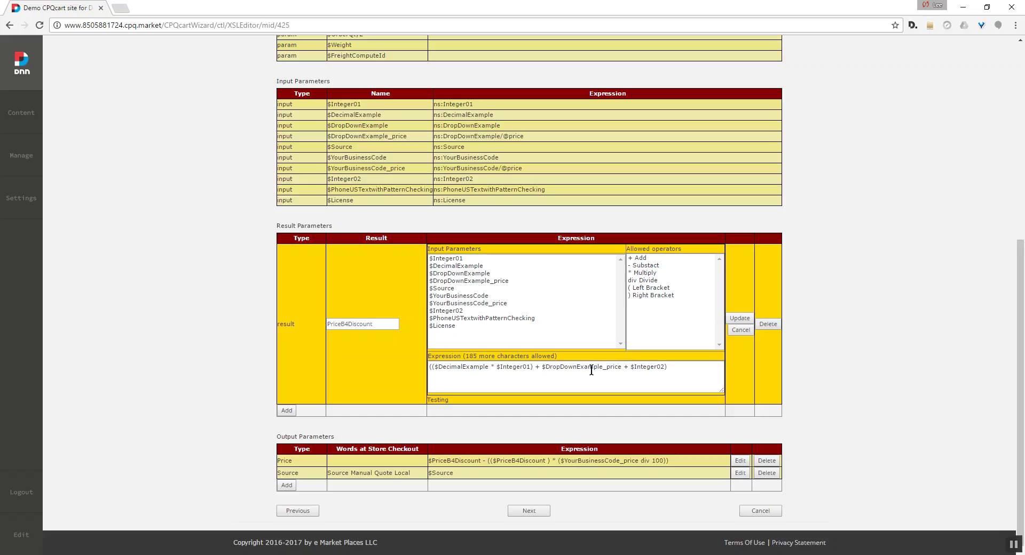
{"action": "left_click", "coordinate": [747, 330]}
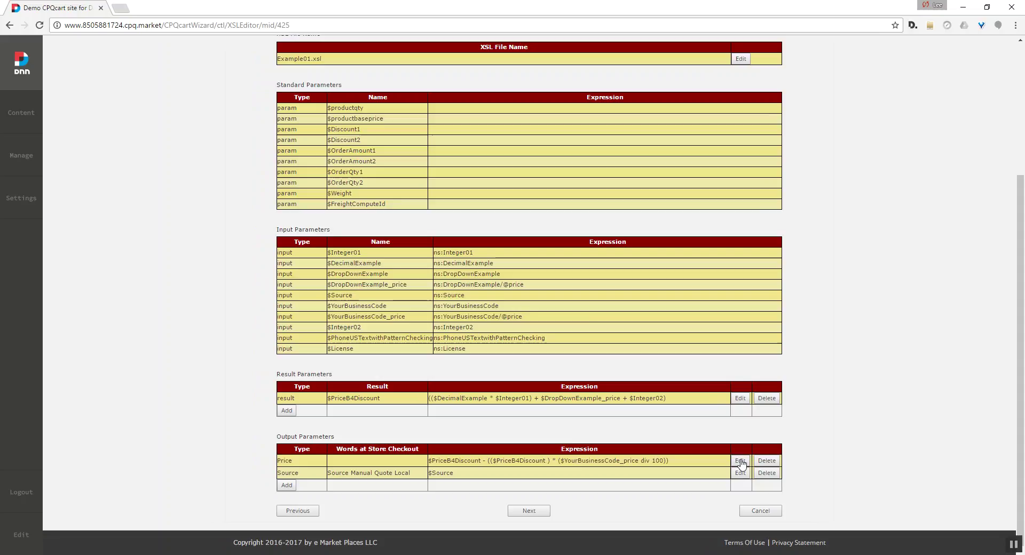
Examine the Price output parameter's expression, highlighting $PriceB4Discount and the div operator, and cancel without saving
{"action": "left_click_drag", "start_coordinate": [330, 369], "coordinate": [304, 361]}
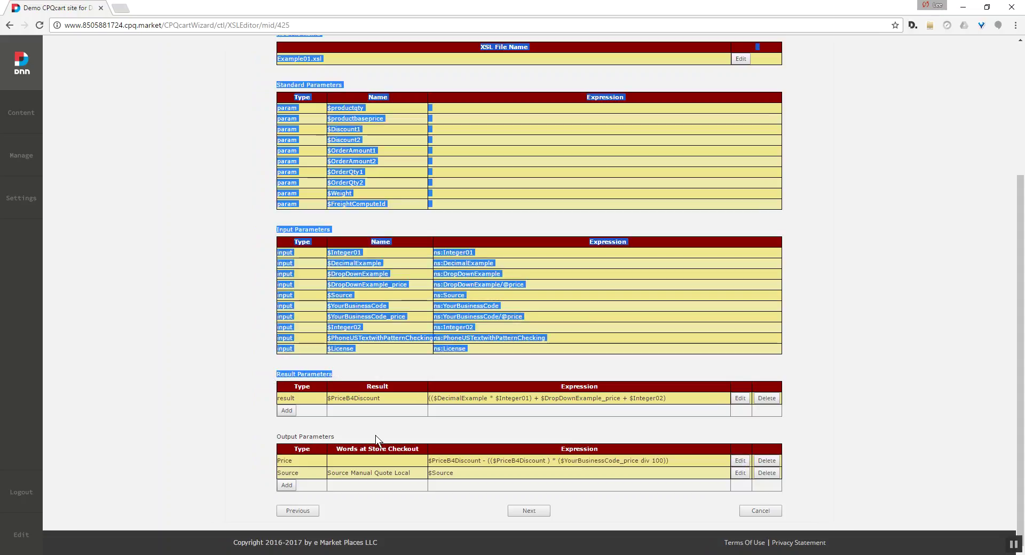
{"action": "left_click_drag", "start_coordinate": [340, 437], "coordinate": [305, 435]}
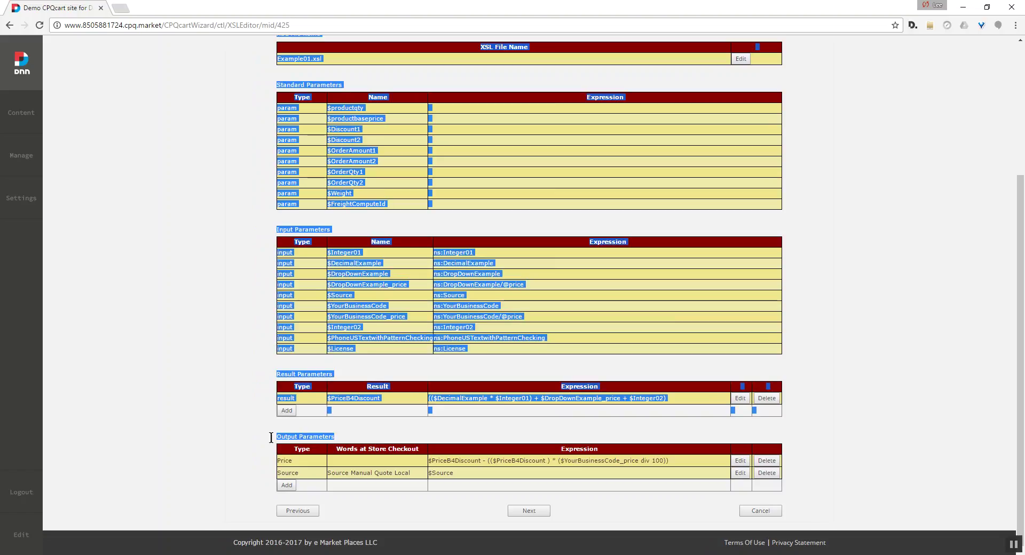
{"action": "left_click", "coordinate": [741, 461]}
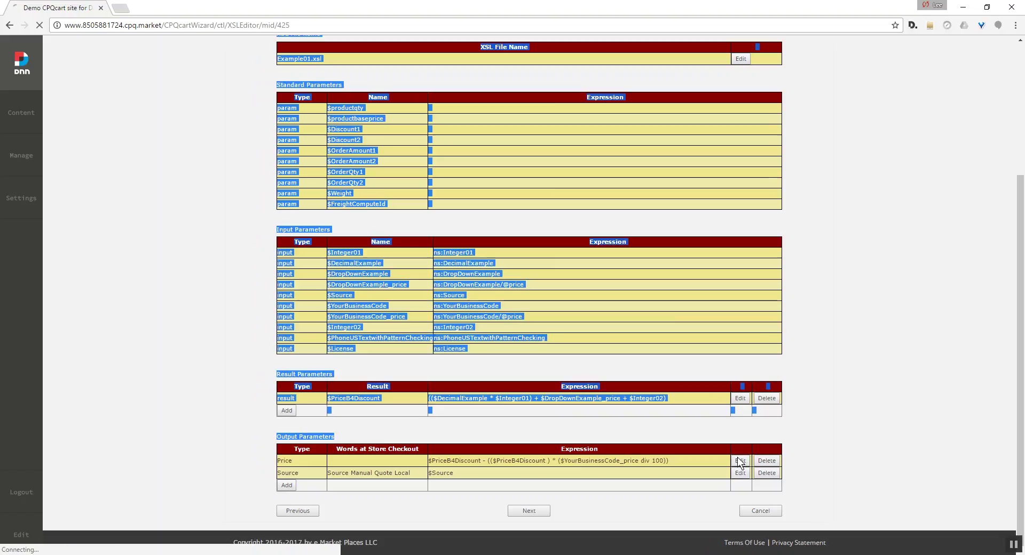
{"action": "scroll", "coordinate": [403, 431], "scroll_direction": "down", "scroll_amount": 6}
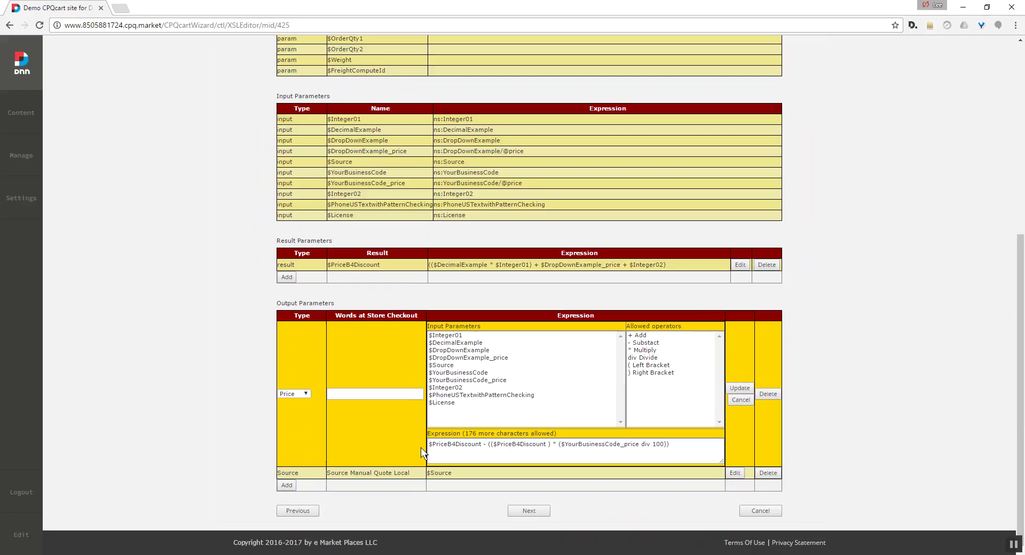
{"action": "left_click_drag", "start_coordinate": [383, 266], "coordinate": [337, 279]}
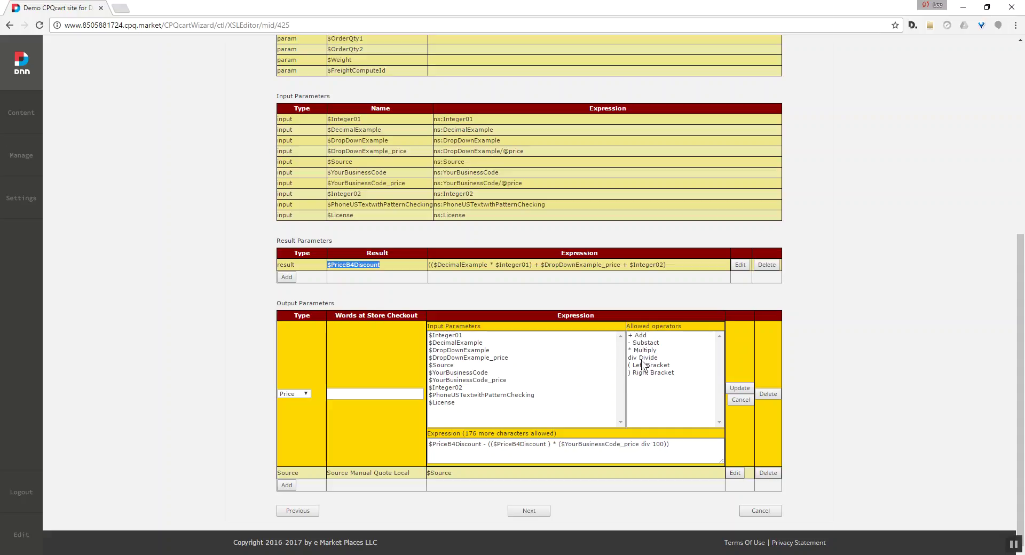
{"action": "left_click", "coordinate": [651, 444]}
{"action": "double_click", "coordinate": [643, 445]}
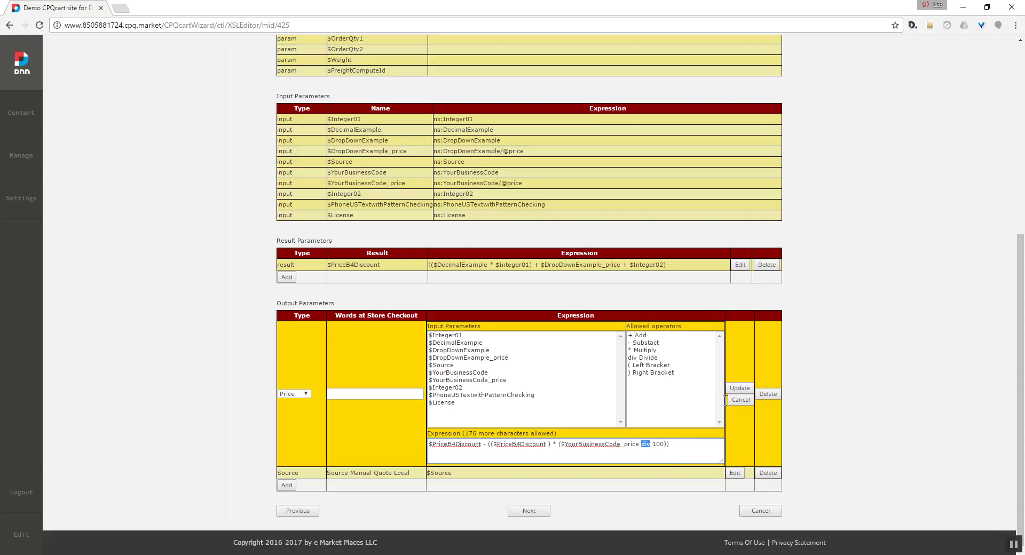
{"action": "left_click", "coordinate": [738, 403]}
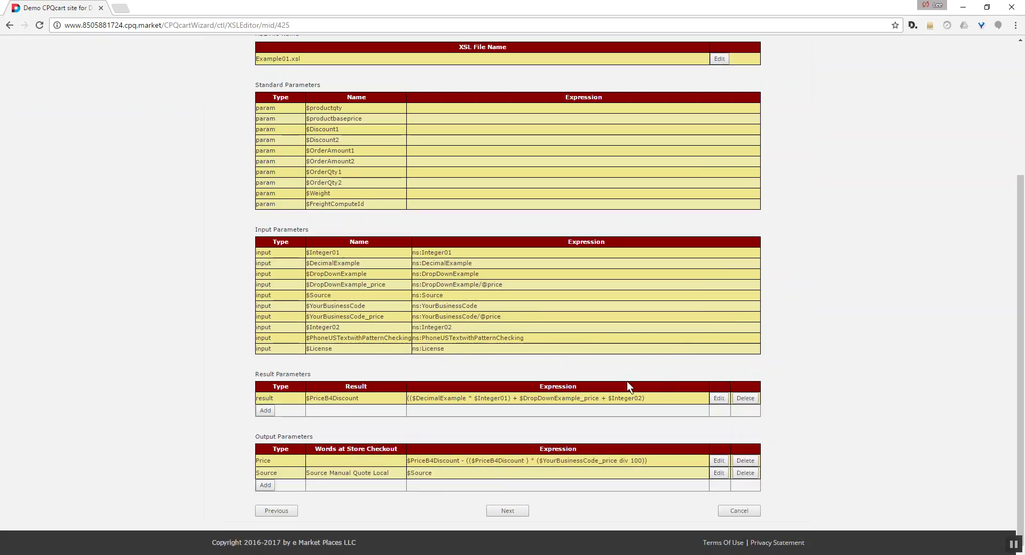
Reopen the $PriceB4Discount result parameter to check its expression and close it without saving
{"action": "left_click", "coordinate": [715, 399]}
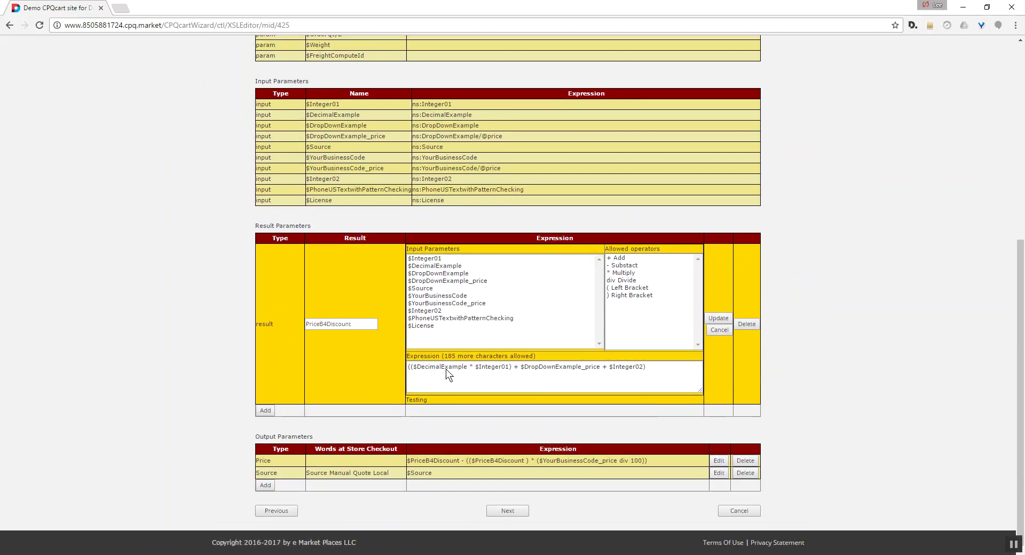
{"action": "left_click", "coordinate": [738, 325]}
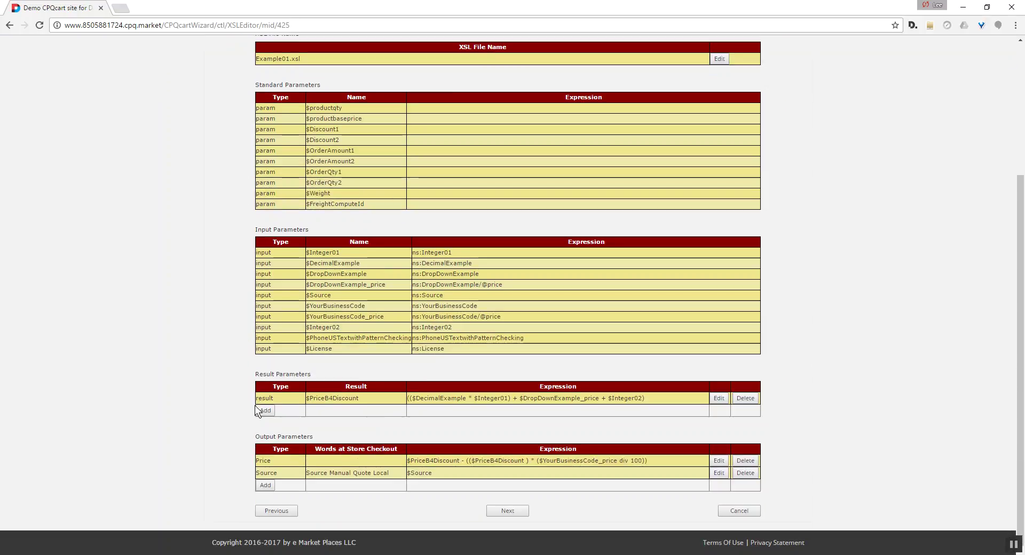
Add a new result parameter named demo
{"action": "left_click", "coordinate": [267, 409]}
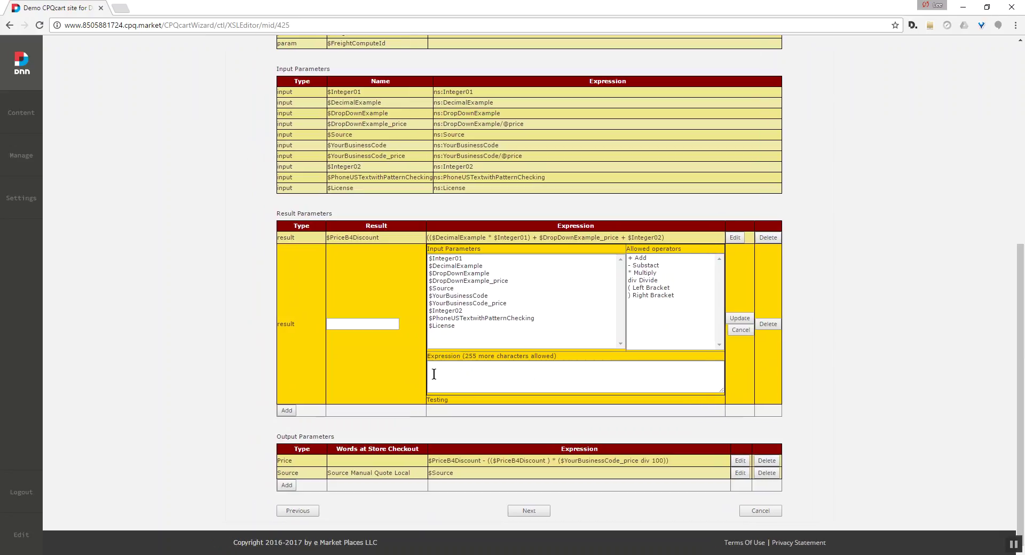
{"action": "left_click", "coordinate": [344, 324]}
{"action": "type", "text": "demo"}
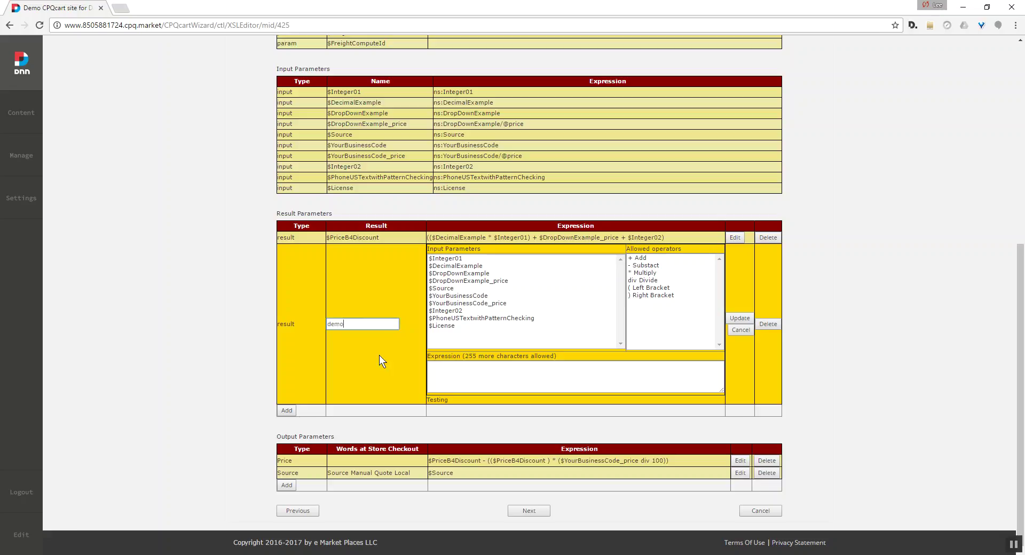
Build the demo result parameter's expression as $Integer01 + $YourBusinessCode_price * $Integer02, and cancel it without saving
{"action": "left_click", "coordinate": [436, 370]}
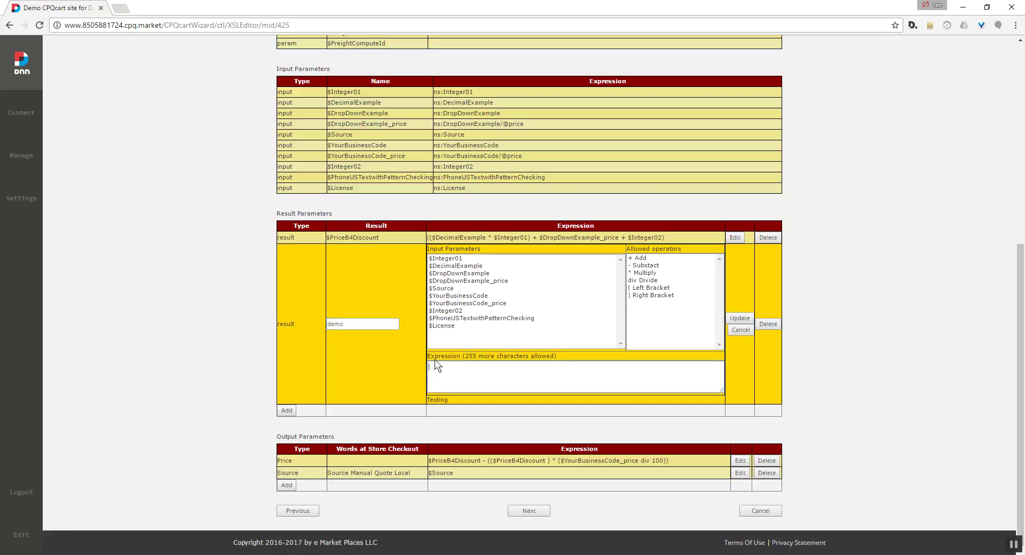
{"action": "double_click", "coordinate": [443, 259]}
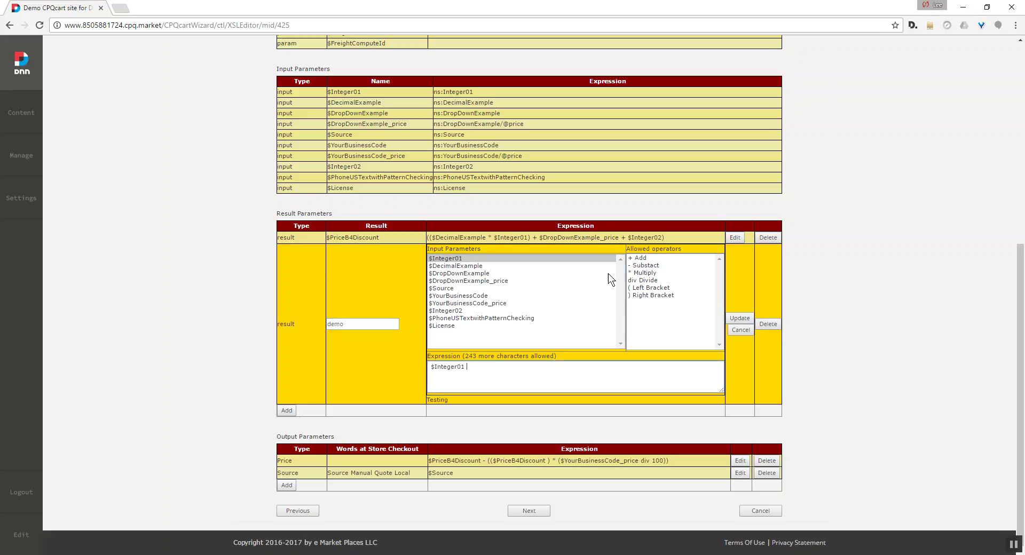
{"action": "double_click", "coordinate": [639, 258]}
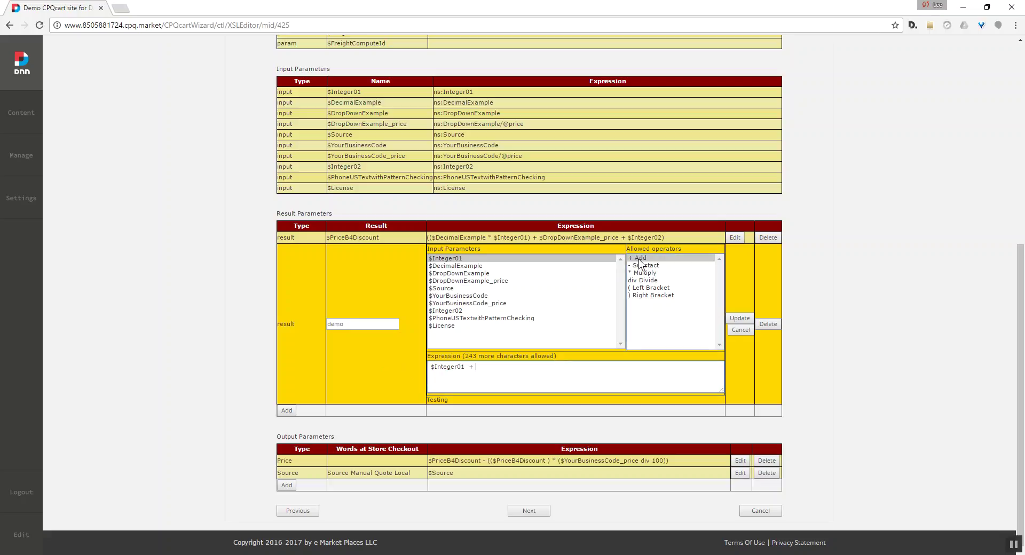
{"action": "left_click", "coordinate": [458, 303]}
{"action": "double_click", "coordinate": [457, 303]}
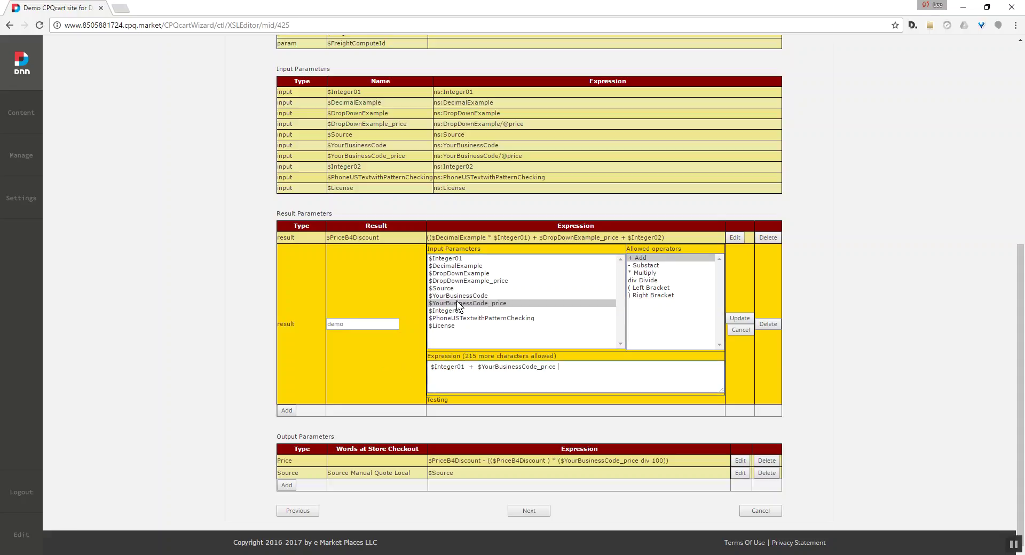
{"action": "double_click", "coordinate": [642, 274]}
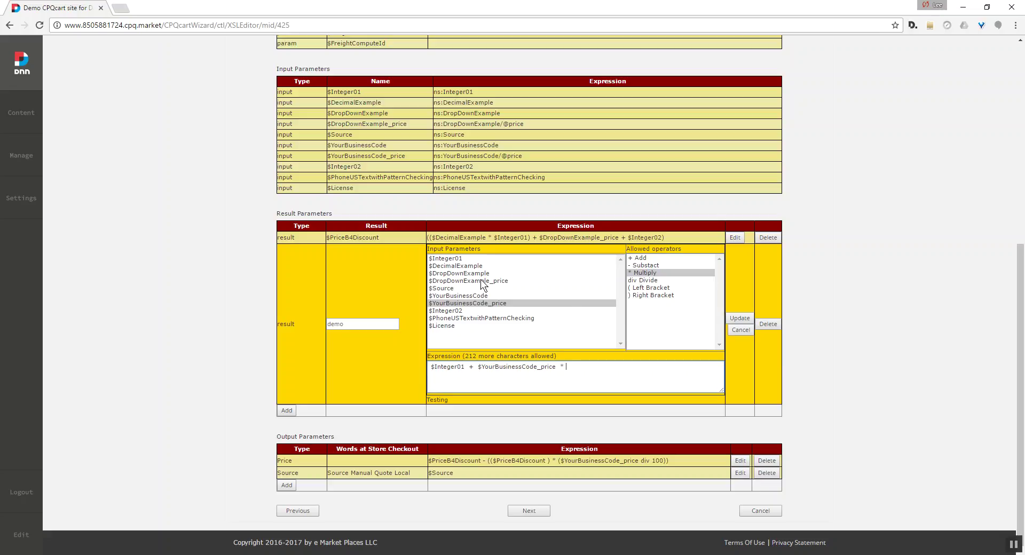
{"action": "double_click", "coordinate": [456, 312]}
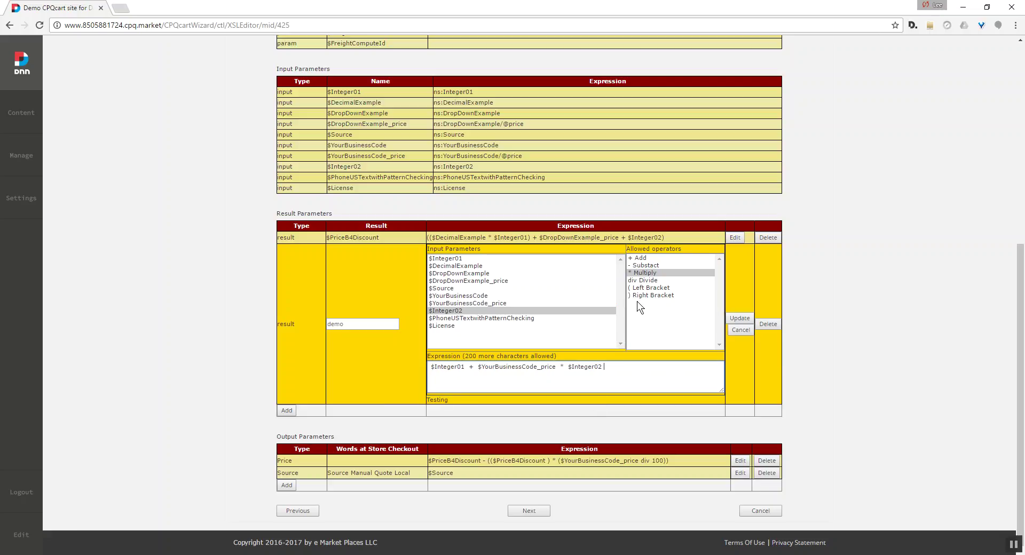
{"action": "left_click", "coordinate": [739, 330]}
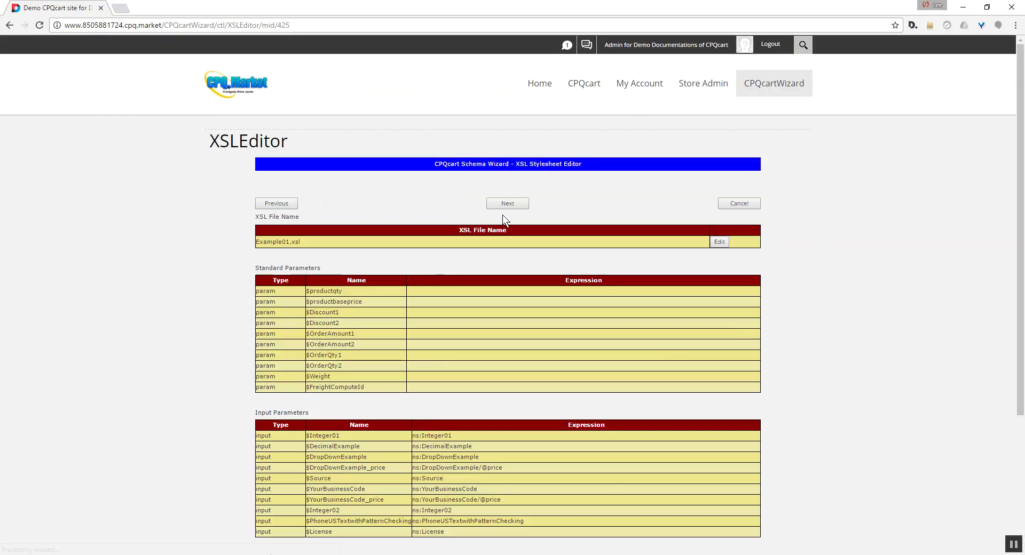
Proceed to the interrelationship editor and open the License/MakeAselection relation to review its available Target, Element and Type options
{"action": "left_click", "coordinate": [506, 203]}
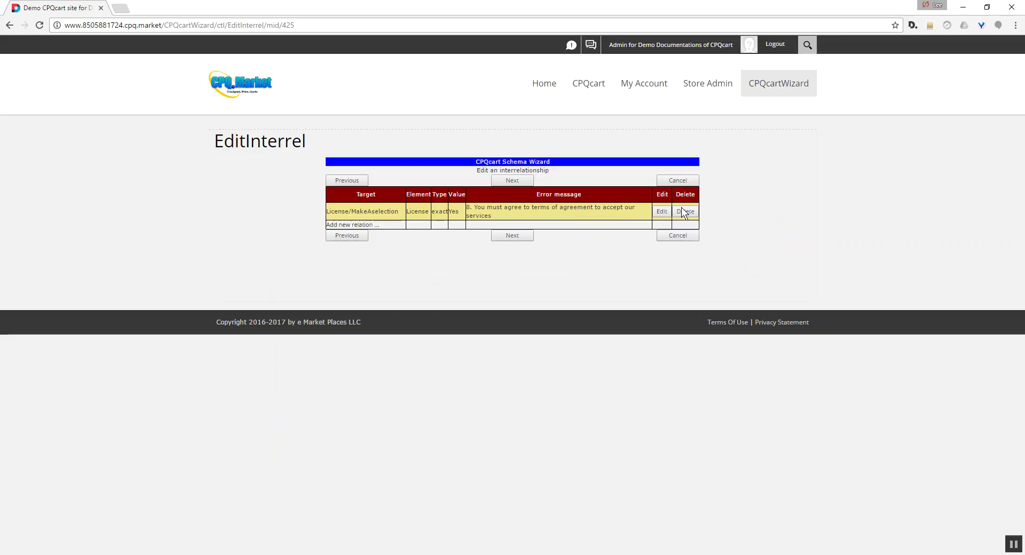
{"action": "left_click", "coordinate": [668, 213]}
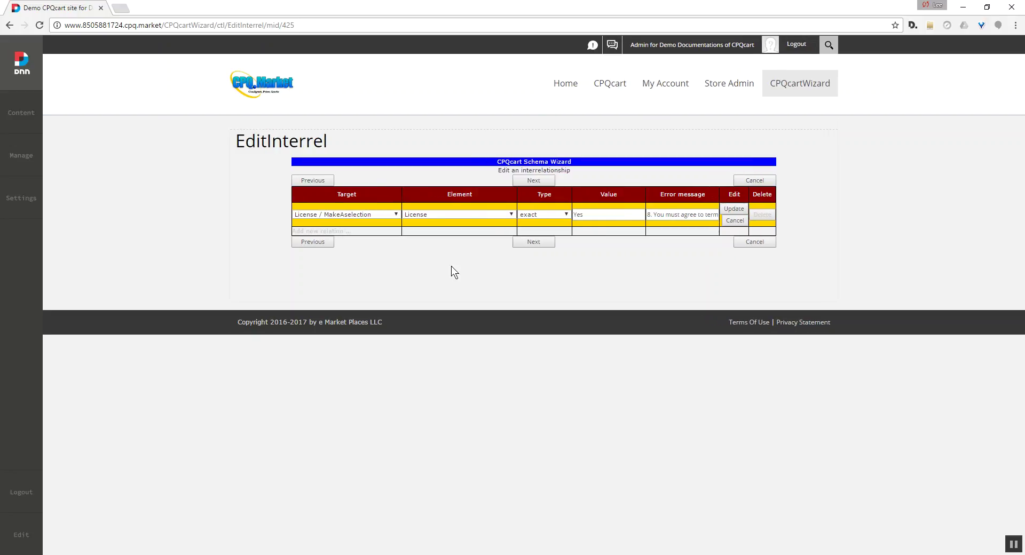
{"action": "left_click", "coordinate": [396, 216]}
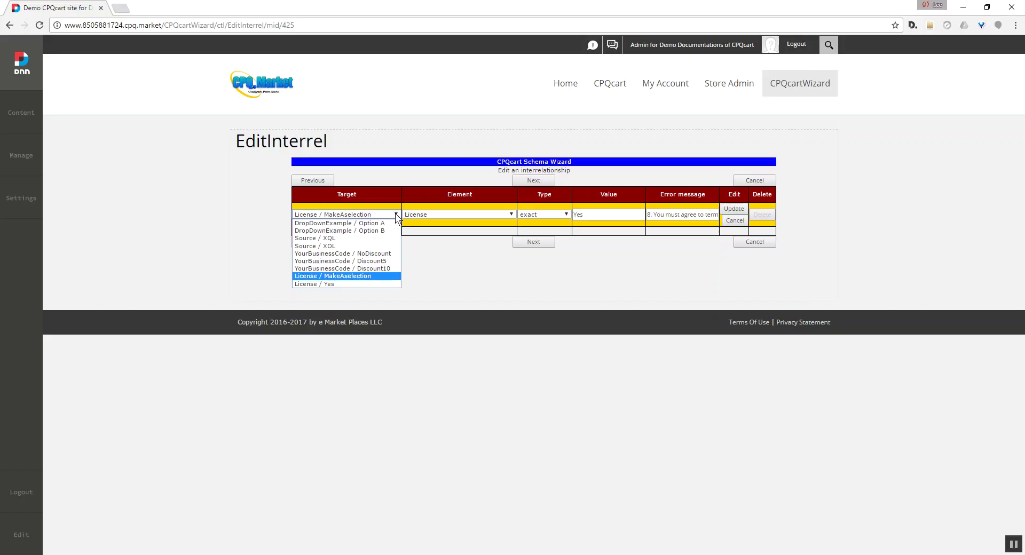
{"action": "left_click", "coordinate": [467, 219]}
{"action": "left_click", "coordinate": [466, 216]}
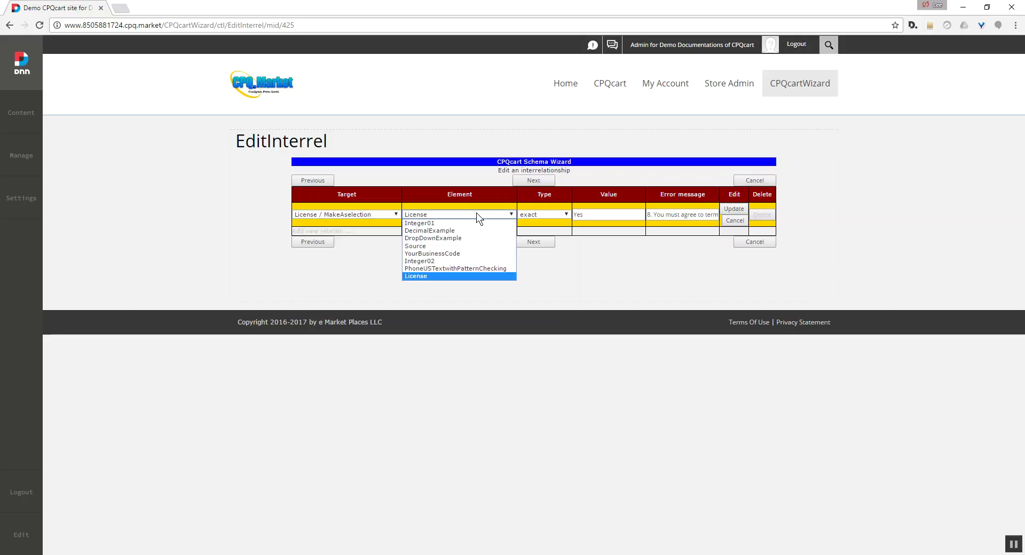
{"action": "left_click", "coordinate": [569, 217]}
{"action": "left_click", "coordinate": [567, 215]}
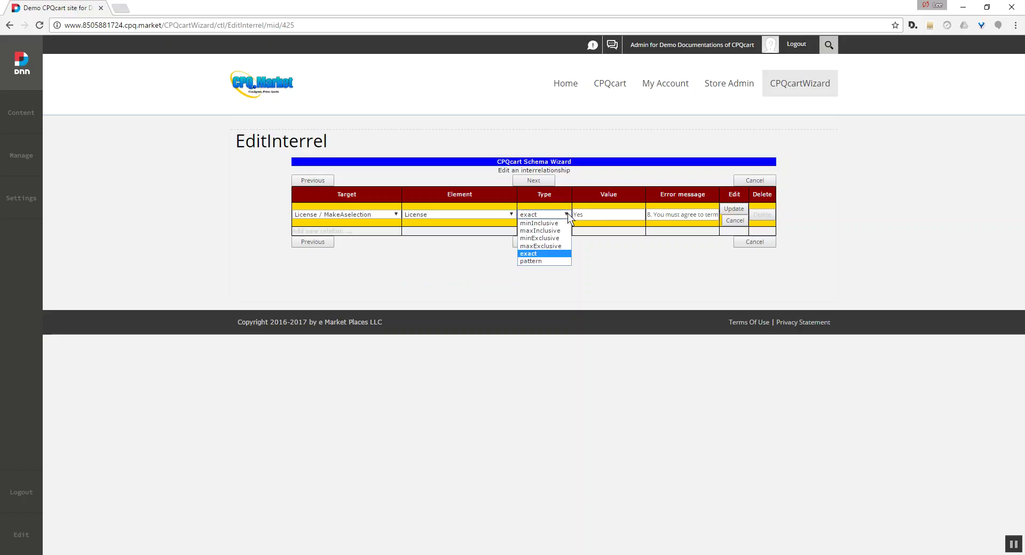
Check the relation's Value and Error message, cancel the edit, and proceed to creating the XSD and XSL files
{"action": "left_click", "coordinate": [584, 216]}
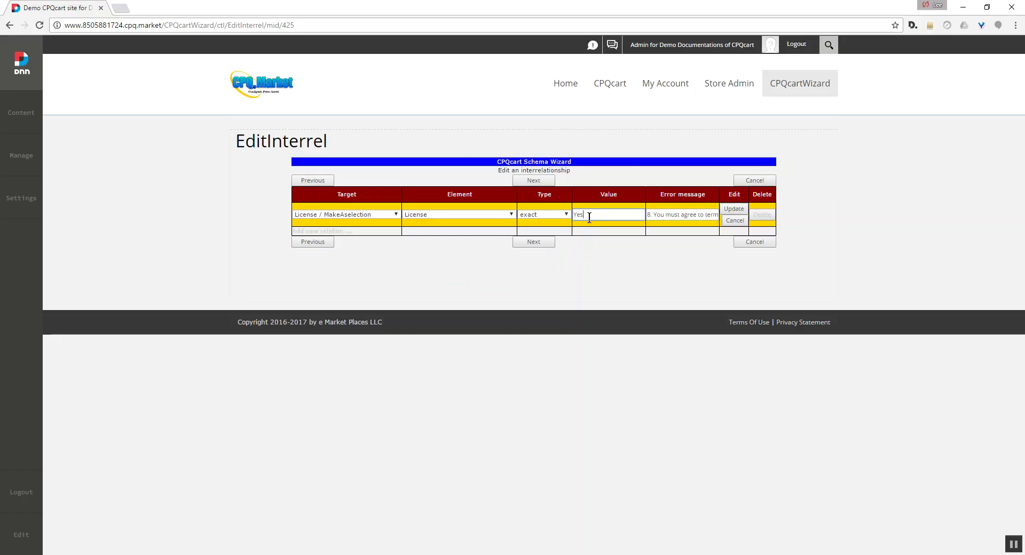
{"action": "left_click", "coordinate": [660, 219]}
{"action": "left_click_drag", "start_coordinate": [660, 219], "coordinate": [725, 227]}
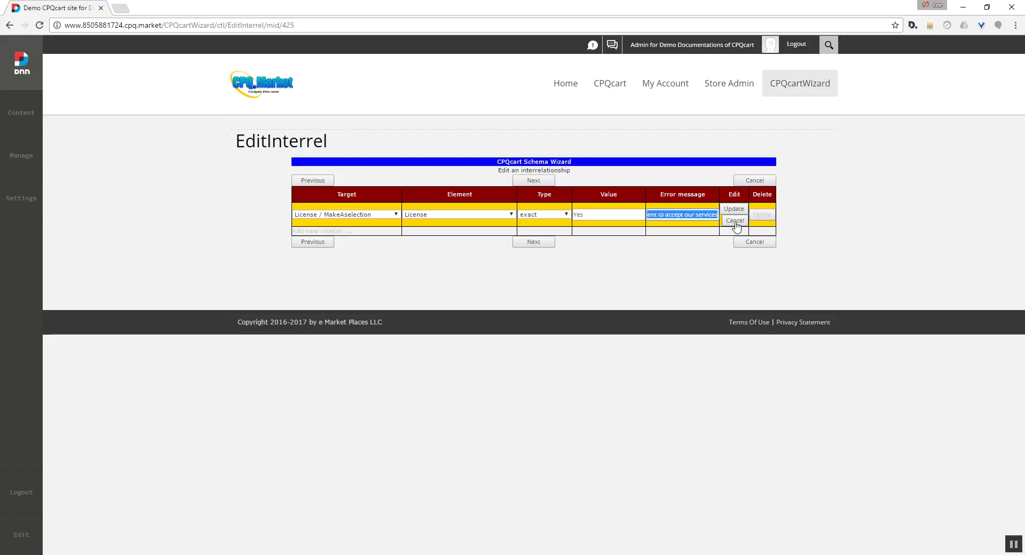
{"action": "left_click", "coordinate": [735, 223]}
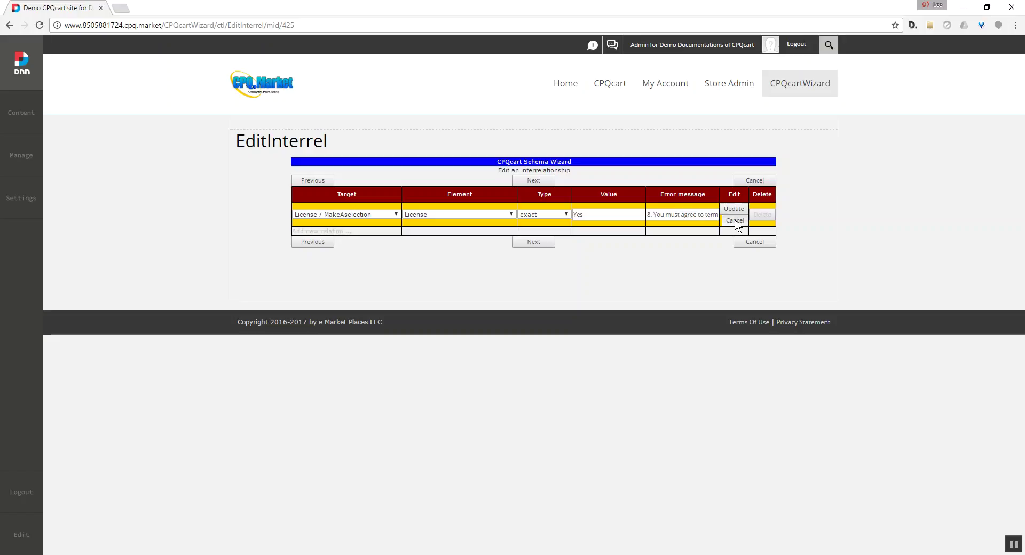
{"action": "left_click", "coordinate": [527, 237]}
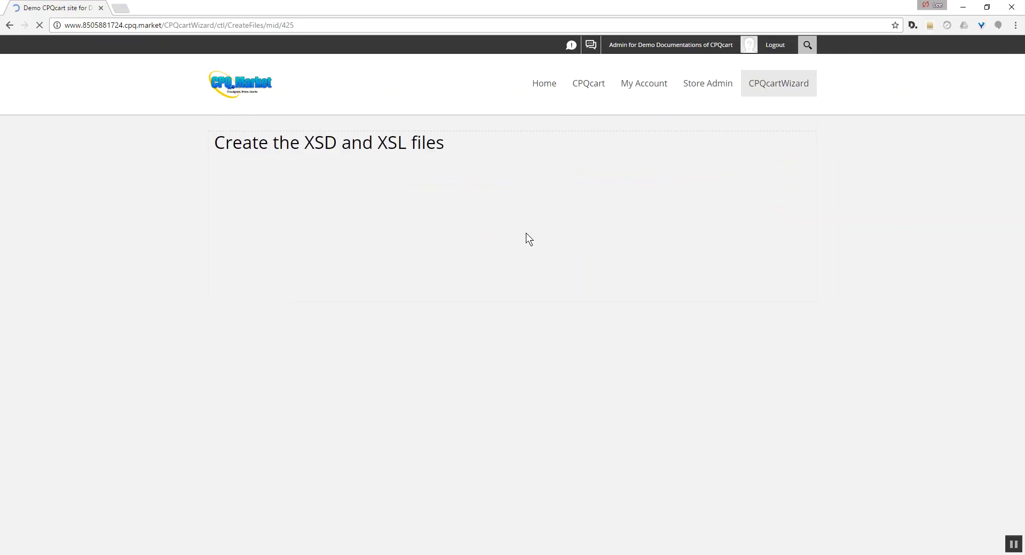